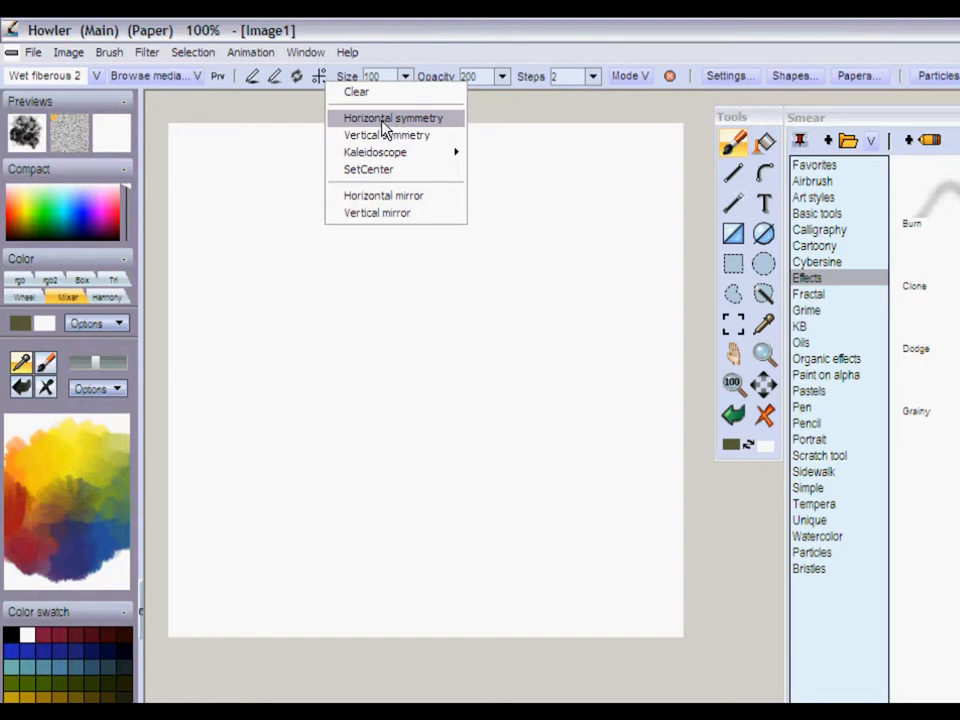
- Turn on horizontal symmetry and paint mirrored dark olive zigzag and rounded strokes with the Wet fiberous 2 brush
{"action": "left_click", "coordinate": [388, 120]}
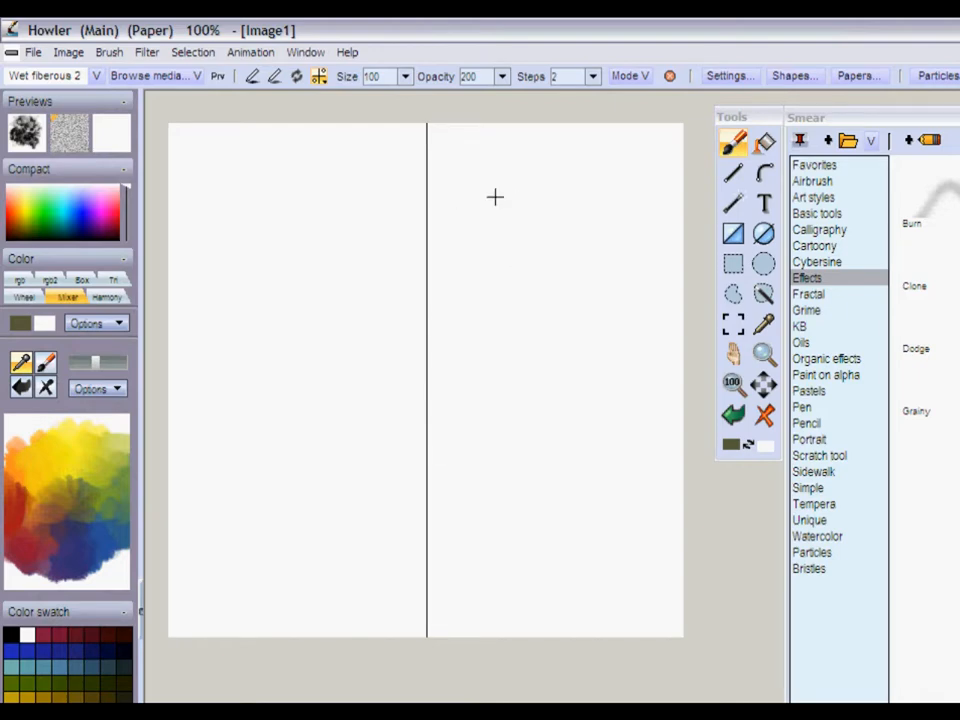
{"action": "mouse_move", "coordinate": [485, 176]}
{"action": "left_mouse_down"}
{"action": "mouse_move", "coordinate": [507, 205]}
{"action": "mouse_move", "coordinate": [521, 246]}
{"action": "mouse_move", "coordinate": [555, 261]}
{"action": "mouse_move", "coordinate": [570, 295]}
{"action": "mouse_move", "coordinate": [549, 362]}
{"action": "mouse_move", "coordinate": [586, 350]}
{"action": "mouse_move", "coordinate": [615, 362]}
{"action": "mouse_move", "coordinate": [599, 404]}
{"action": "mouse_move", "coordinate": [607, 429]}
{"action": "mouse_move", "coordinate": [575, 468]}
{"action": "mouse_move", "coordinate": [588, 505]}
{"action": "left_mouse_up"}
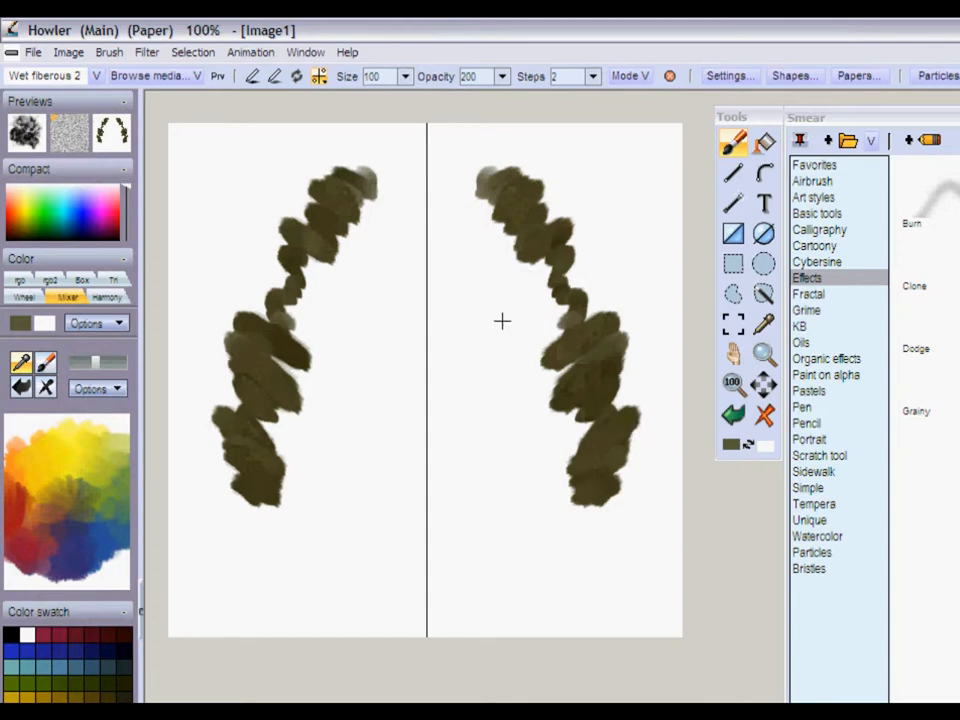
{"action": "mouse_move", "coordinate": [514, 377]}
{"action": "left_mouse_down"}
{"action": "mouse_move", "coordinate": [484, 399]}
{"action": "mouse_move", "coordinate": [514, 392]}
{"action": "mouse_move", "coordinate": [510, 339]}
{"action": "mouse_move", "coordinate": [505, 370]}
{"action": "left_mouse_up"}
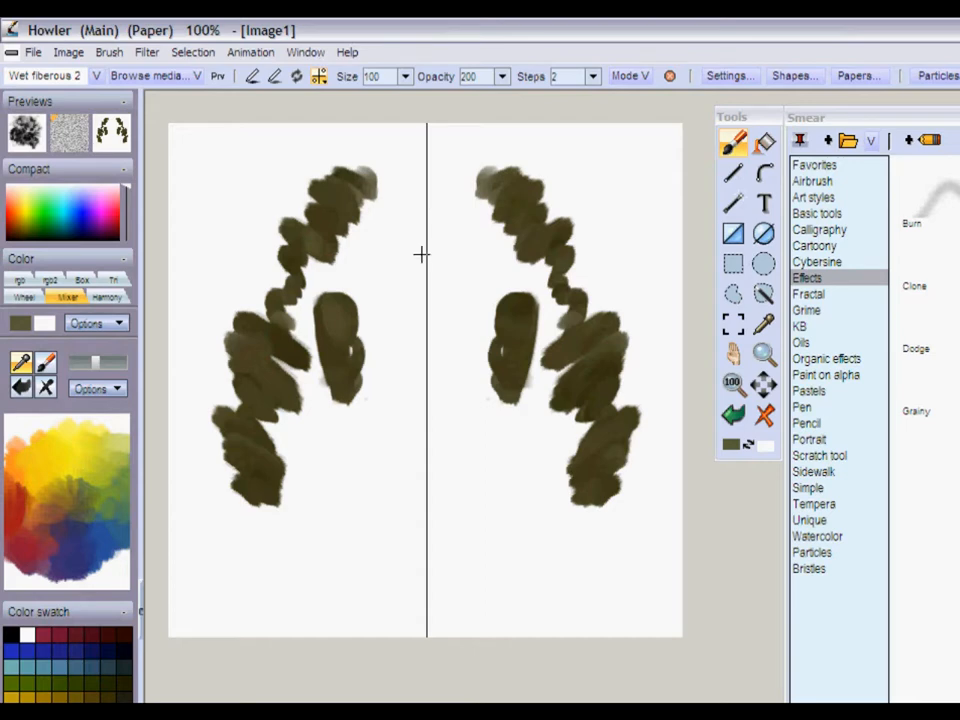
- Set the symmetry center slightly right of the canvas middle and paint a mirrored stroke along that axis
{"action": "left_click", "coordinate": [318, 76]}
{"action": "left_click", "coordinate": [391, 164]}
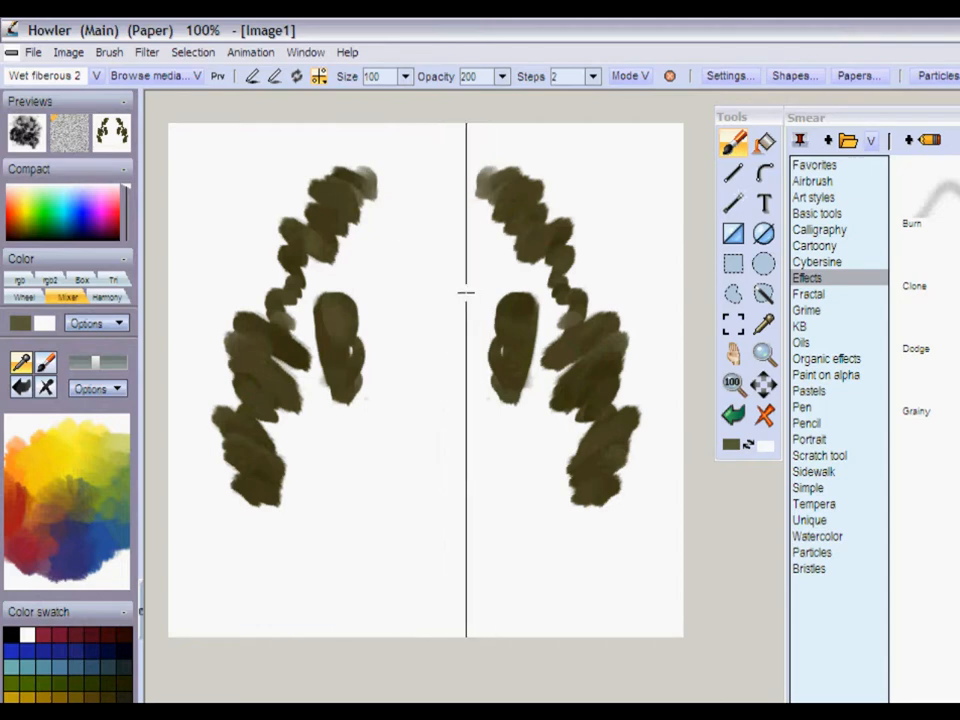
{"action": "left_click", "coordinate": [469, 288]}
{"action": "mouse_move", "coordinate": [456, 281]}
{"action": "left_mouse_down"}
{"action": "mouse_move", "coordinate": [488, 346]}
{"action": "mouse_move", "coordinate": [484, 411]}
{"action": "left_mouse_up"}
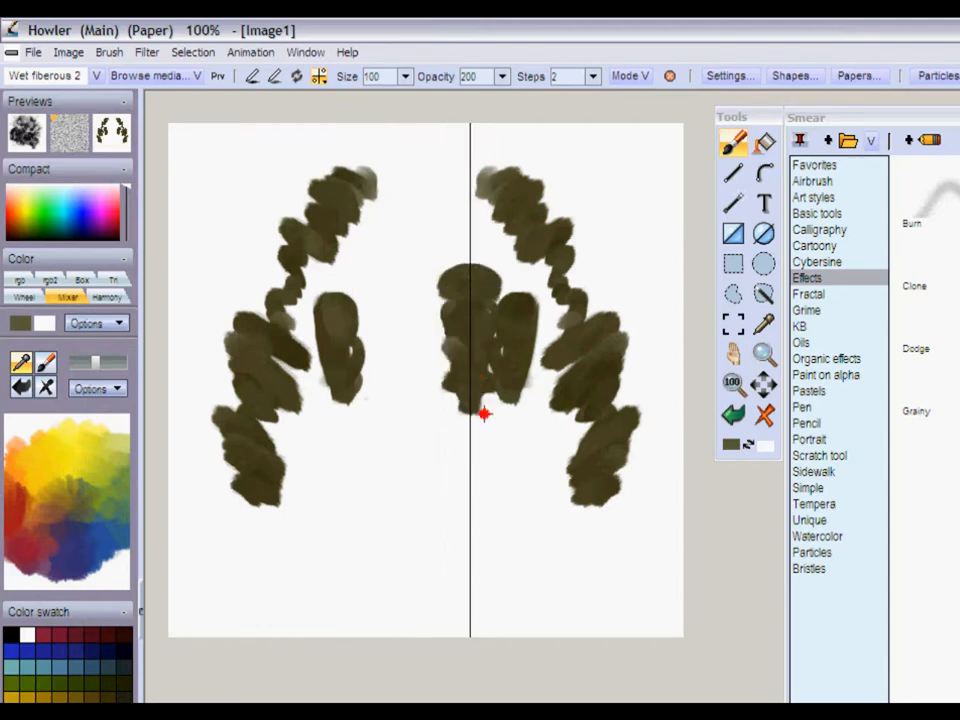
- Set the symmetry center near the canvas's right edge and paint a short mirrored stroke beside the axis
{"action": "left_click", "coordinate": [318, 77]}
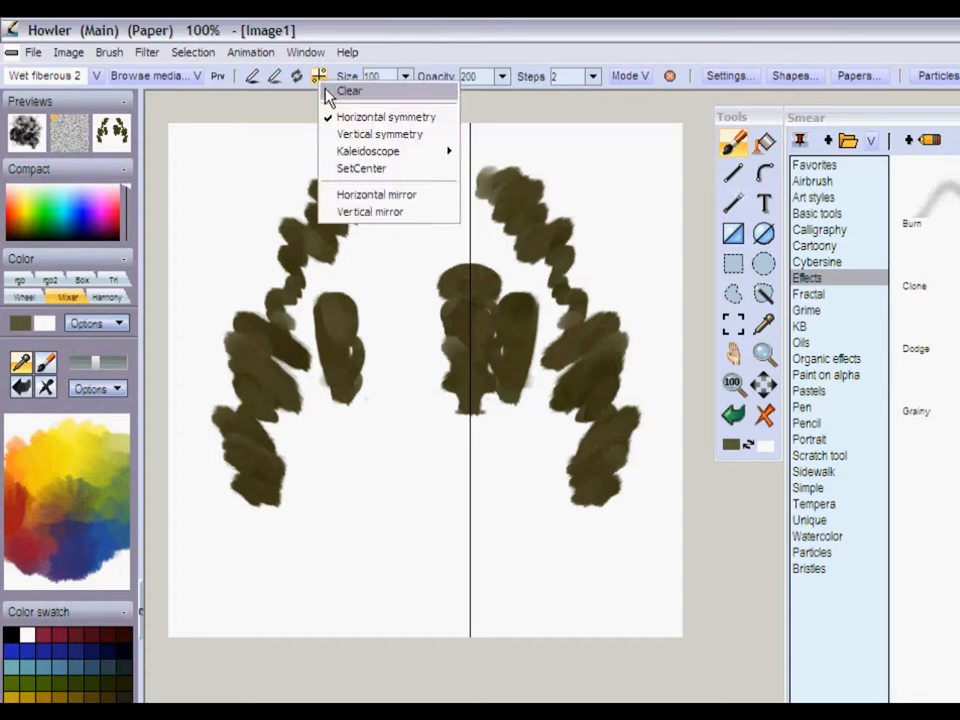
{"action": "left_click", "coordinate": [393, 170]}
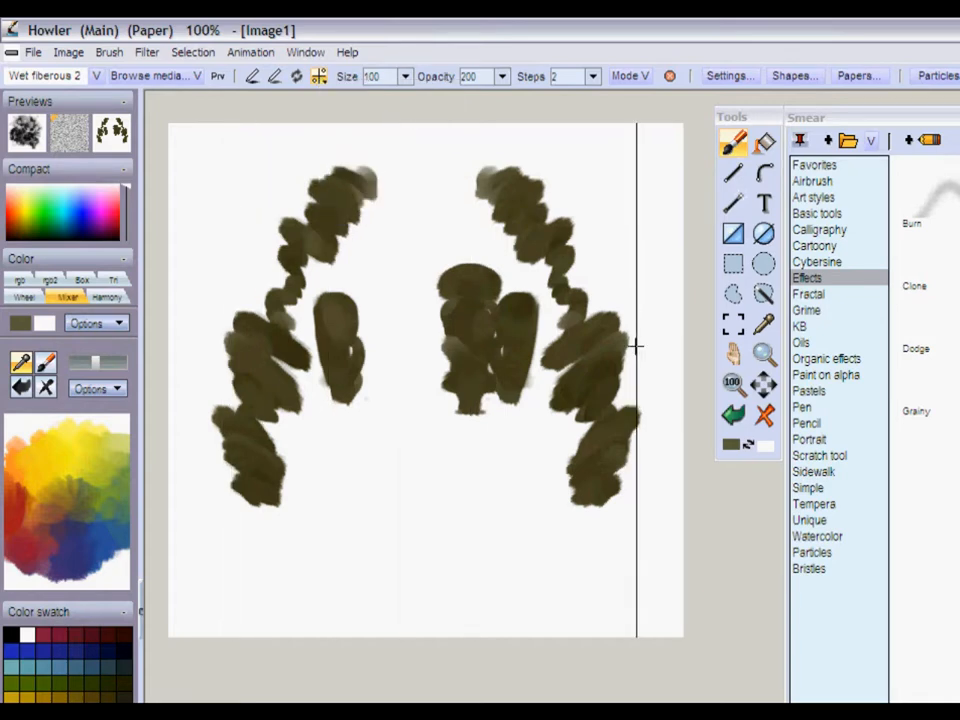
{"action": "left_click", "coordinate": [641, 292]}
{"action": "mouse_move", "coordinate": [667, 193]}
{"action": "left_mouse_down"}
{"action": "mouse_move", "coordinate": [660, 204]}
{"action": "mouse_move", "coordinate": [679, 193]}
{"action": "mouse_move", "coordinate": [670, 200]}
{"action": "left_mouse_up"}
- Set the symmetry center back near the middle of the canvas
{"action": "left_click", "coordinate": [319, 80]}
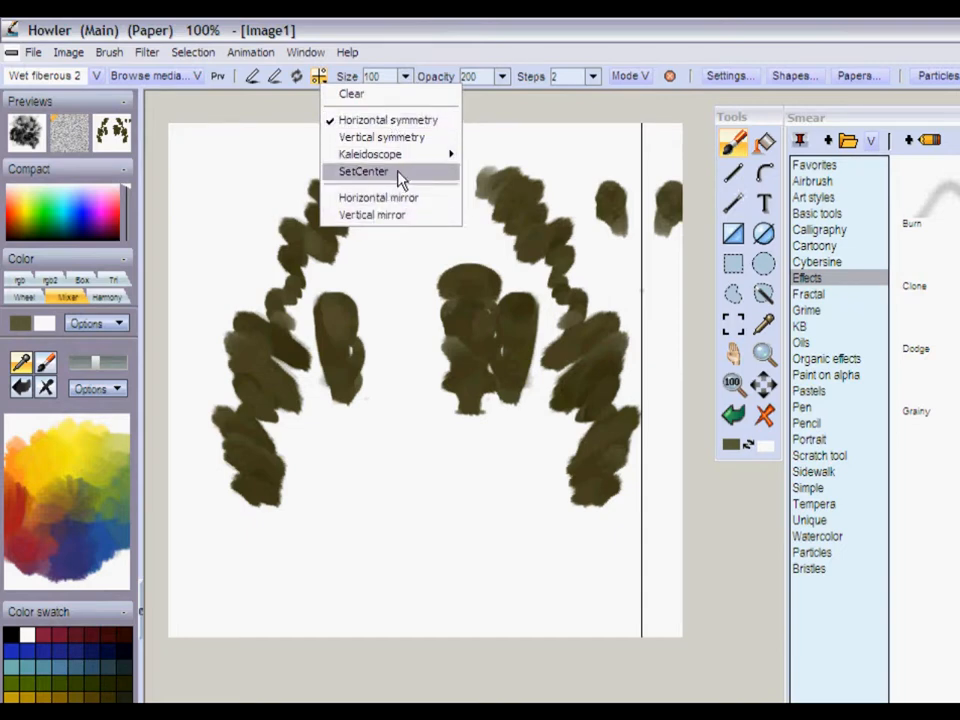
{"action": "left_click", "coordinate": [398, 178]}
{"action": "left_click", "coordinate": [412, 318]}
- Clear the active symmetry and turn horizontal symmetry back on
{"action": "left_click", "coordinate": [319, 77]}
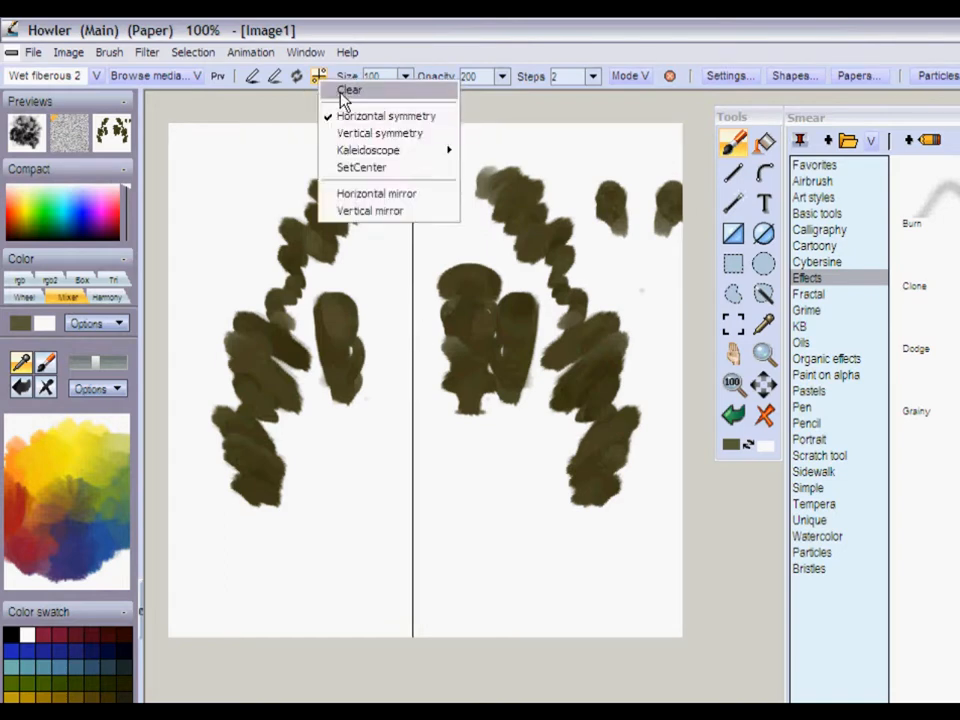
{"action": "left_click", "coordinate": [345, 92]}
{"action": "left_click", "coordinate": [319, 77]}
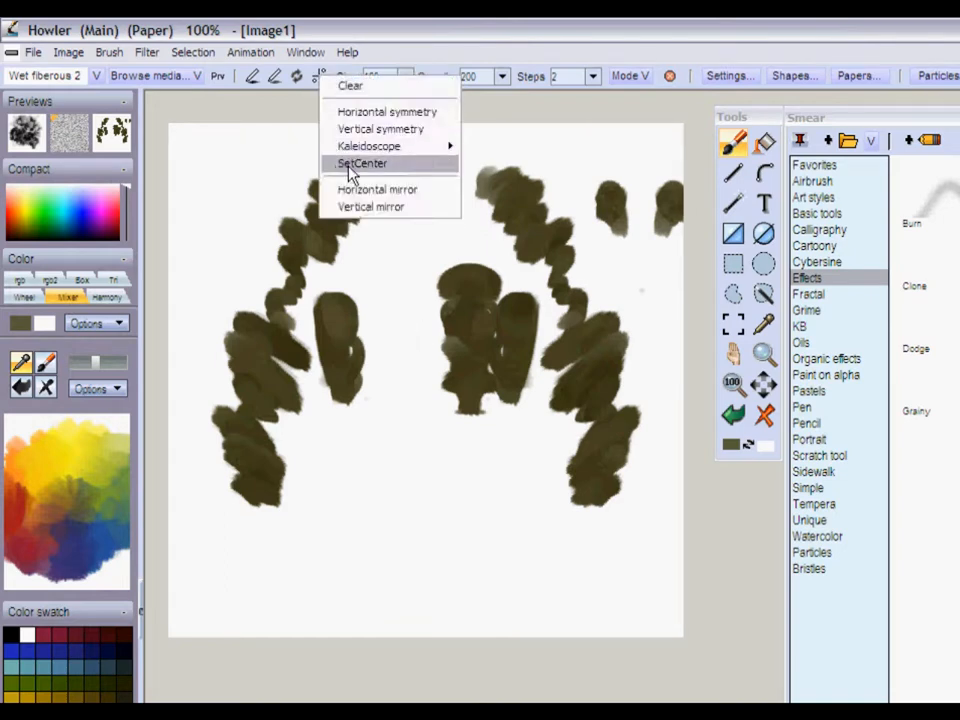
{"action": "left_click", "coordinate": [366, 112]}
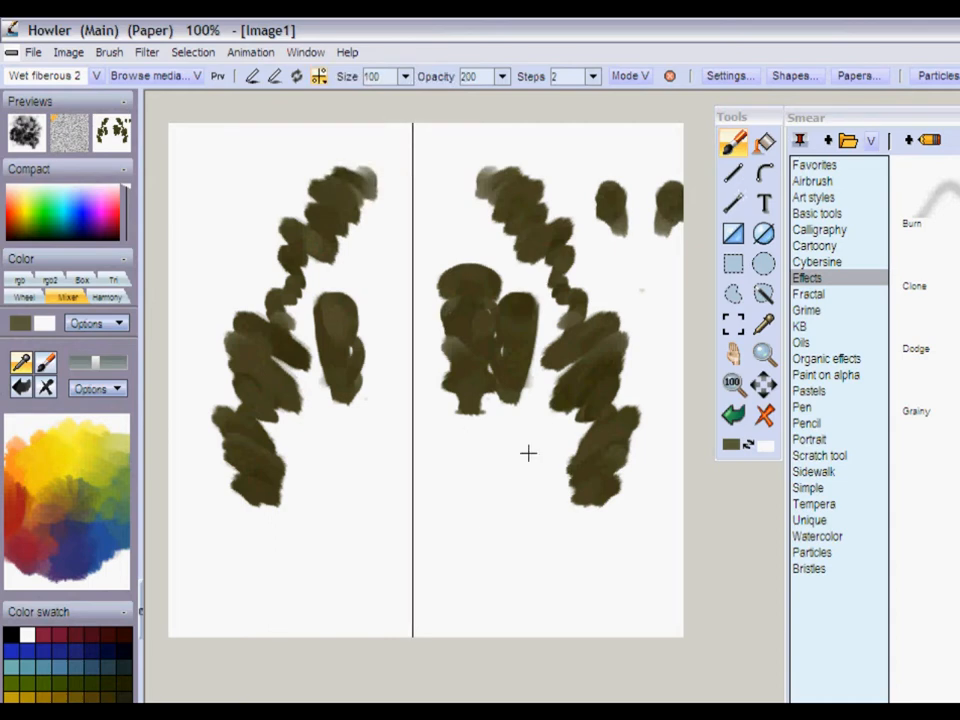
- Clear the canvas and paint a mirrored skull with a zigzag outline, brow strokes and nose cavities
{"action": "left_click", "coordinate": [764, 415]}
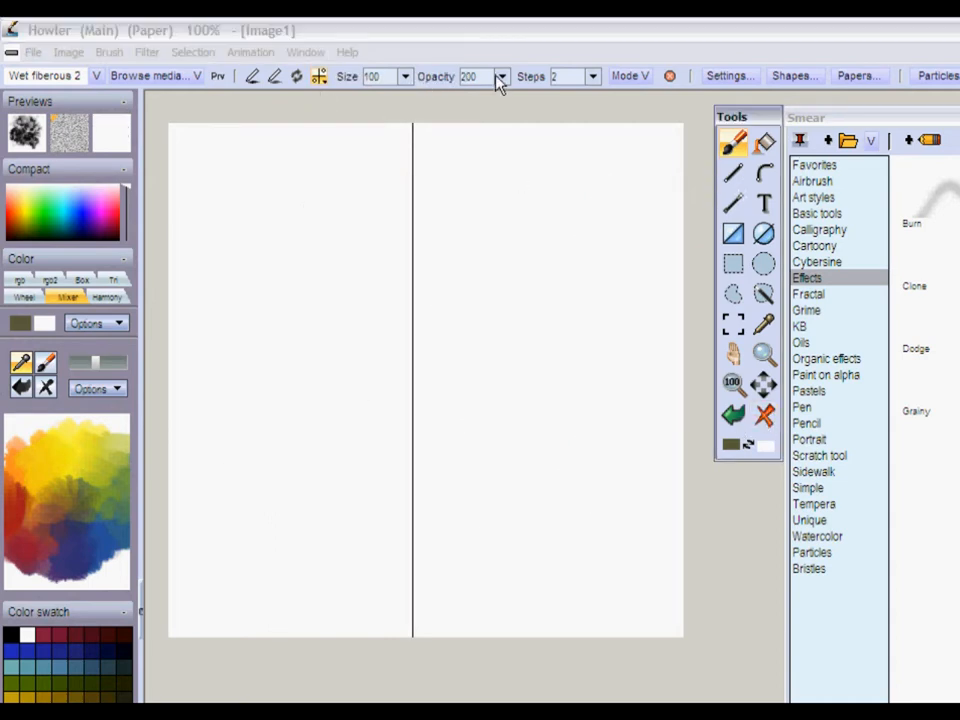
{"action": "mouse_move", "coordinate": [434, 181]}
{"action": "left_mouse_down"}
{"action": "mouse_move", "coordinate": [464, 162]}
{"action": "mouse_move", "coordinate": [489, 186]}
{"action": "mouse_move", "coordinate": [530, 183]}
{"action": "mouse_move", "coordinate": [548, 193]}
{"action": "mouse_move", "coordinate": [575, 243]}
{"action": "mouse_move", "coordinate": [581, 387]}
{"action": "mouse_move", "coordinate": [513, 466]}
{"action": "mouse_move", "coordinate": [502, 501]}
{"action": "mouse_move", "coordinate": [514, 602]}
{"action": "mouse_move", "coordinate": [414, 600]}
{"action": "left_mouse_up"}
{"action": "mouse_move", "coordinate": [424, 321]}
{"action": "left_mouse_down"}
{"action": "mouse_move", "coordinate": [527, 327]}
{"action": "mouse_move", "coordinate": [537, 314]}
{"action": "mouse_move", "coordinate": [532, 326]}
{"action": "mouse_move", "coordinate": [503, 313]}
{"action": "mouse_move", "coordinate": [441, 303]}
{"action": "left_mouse_up"}
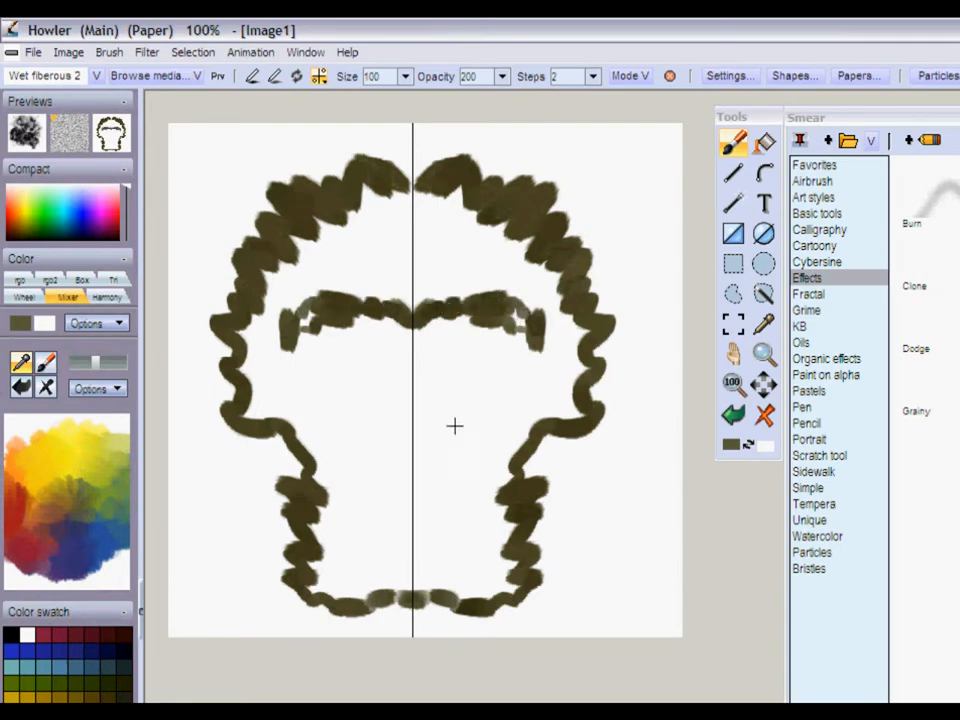
{"action": "mouse_move", "coordinate": [420, 410]}
{"action": "left_mouse_down"}
{"action": "mouse_move", "coordinate": [451, 470]}
{"action": "mouse_move", "coordinate": [427, 449]}
{"action": "left_mouse_up"}
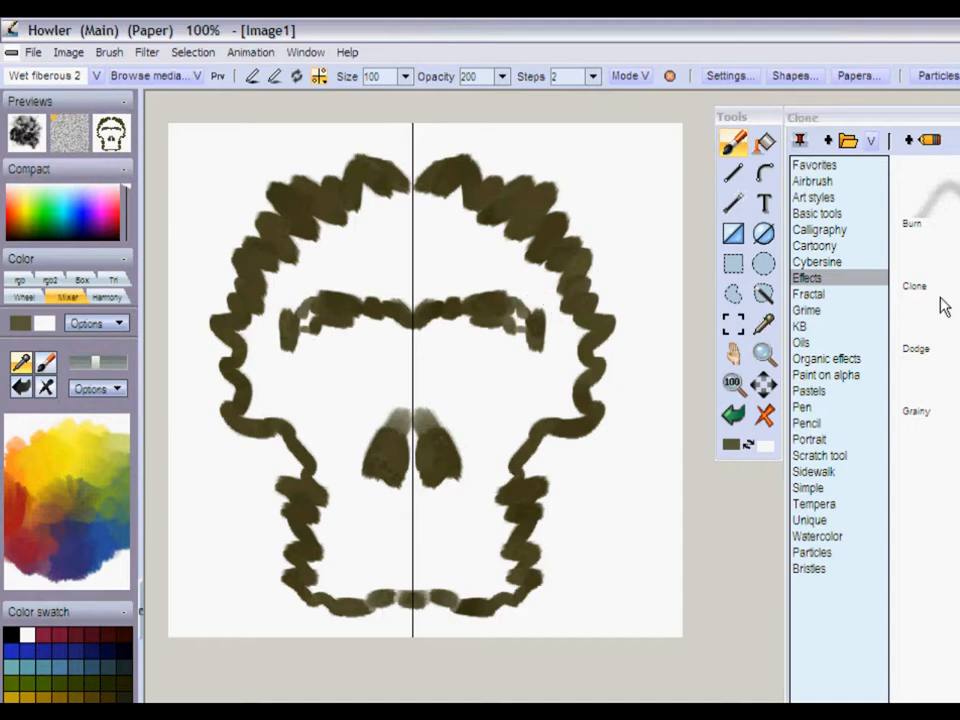
- Smear the upper sides of the skull with the Modeling clay brush and set its Steps to 87
{"action": "left_click", "coordinate": [957, 385]}
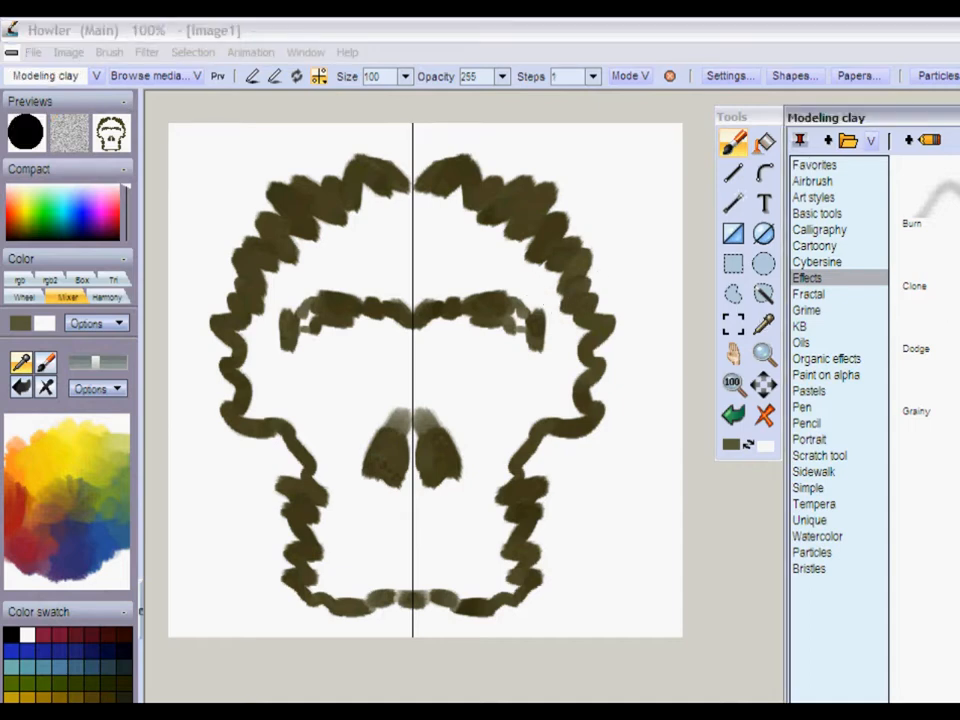
{"action": "mouse_move", "coordinate": [553, 242]}
{"action": "left_mouse_down"}
{"action": "mouse_move", "coordinate": [571, 214]}
{"action": "mouse_move", "coordinate": [591, 211]}
{"action": "mouse_move", "coordinate": [552, 224]}
{"action": "mouse_move", "coordinate": [513, 172]}
{"action": "left_mouse_up"}
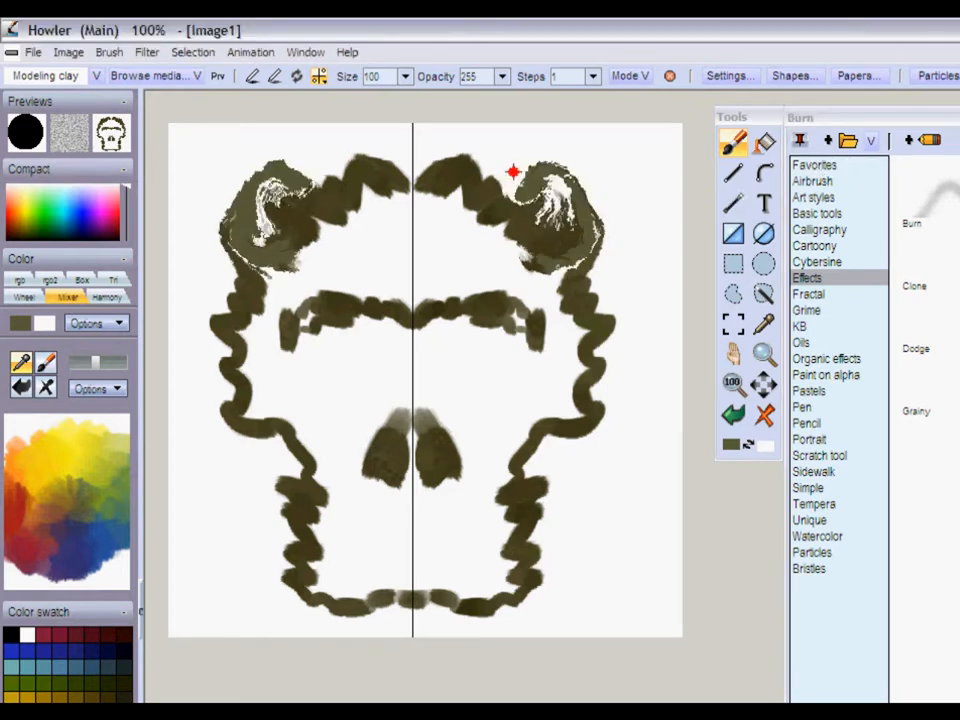
{"action": "left_click", "coordinate": [591, 78]}
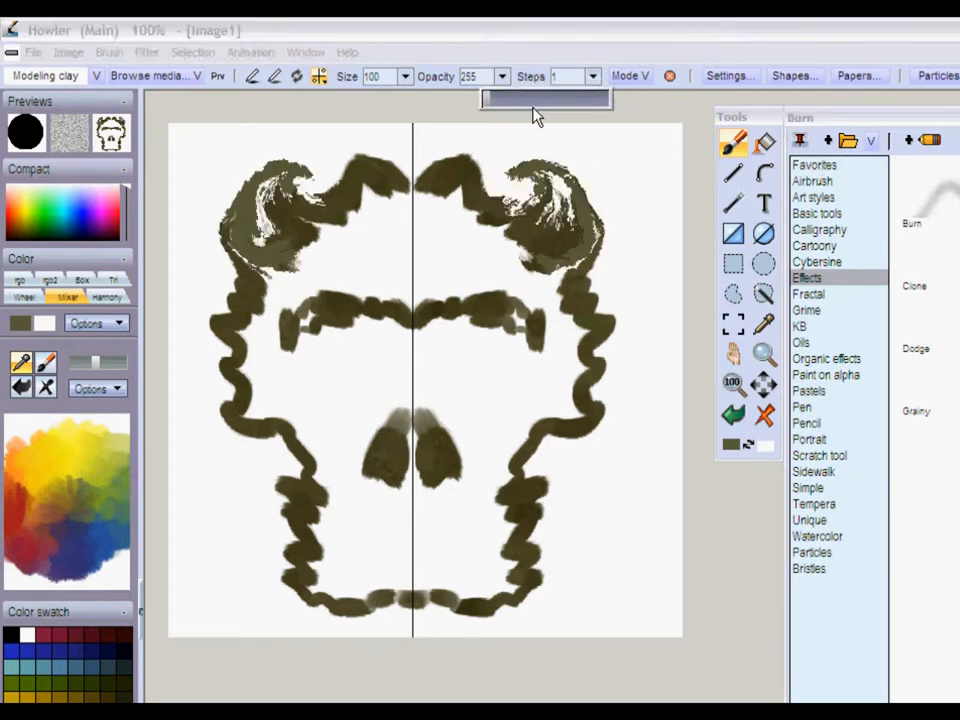
{"action": "left_click_drag", "start_coordinate": [514, 101], "coordinate": [525, 102]}
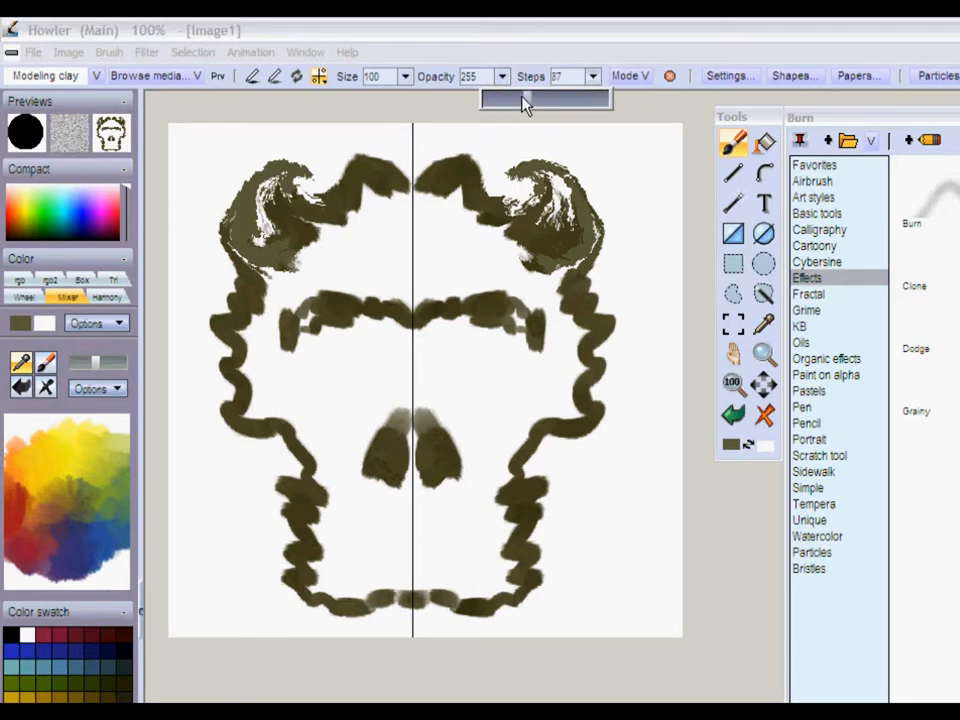
- Choose the Large airbrush with a dark blue from the mixer palette and clear the canvas
{"action": "left_click", "coordinate": [95, 76]}
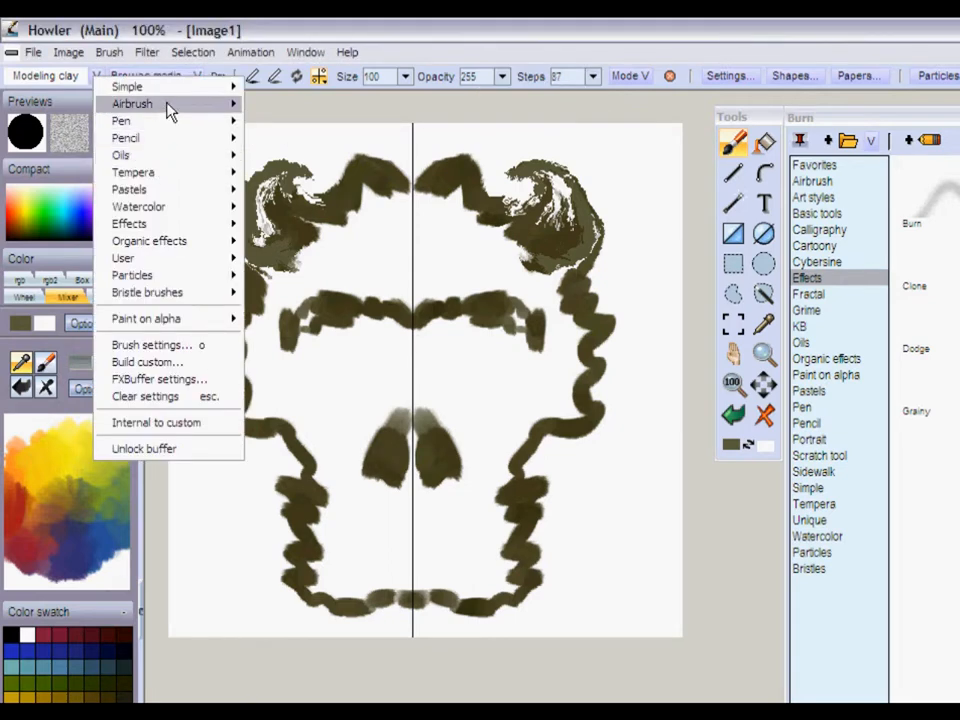
{"action": "mouse_move", "coordinate": [189, 107]}
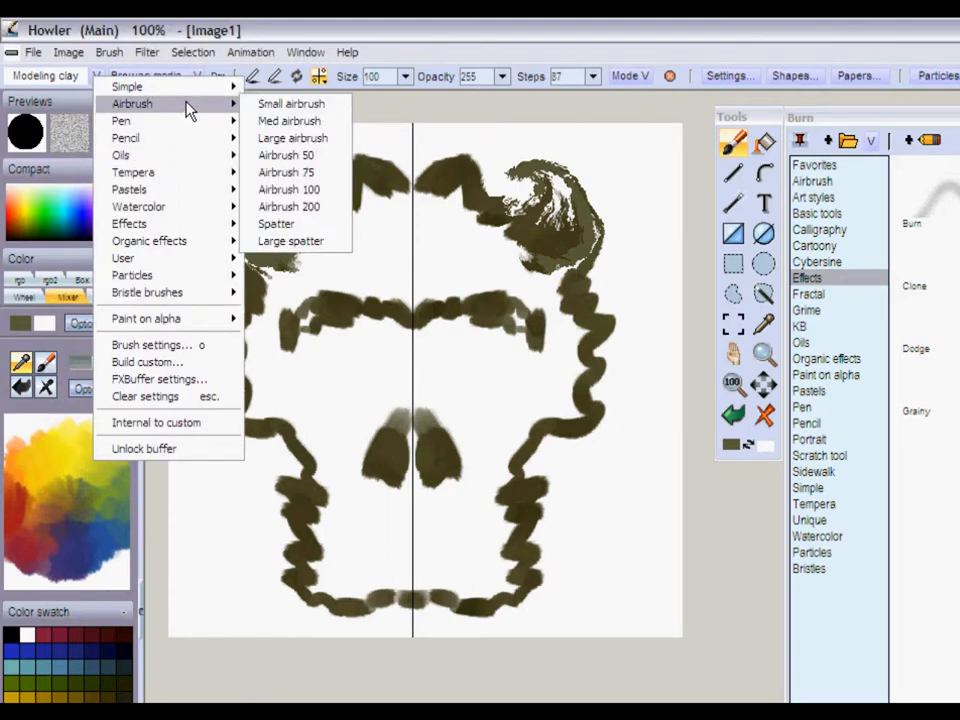
{"action": "left_click", "coordinate": [307, 142]}
{"action": "left_click", "coordinate": [87, 543]}
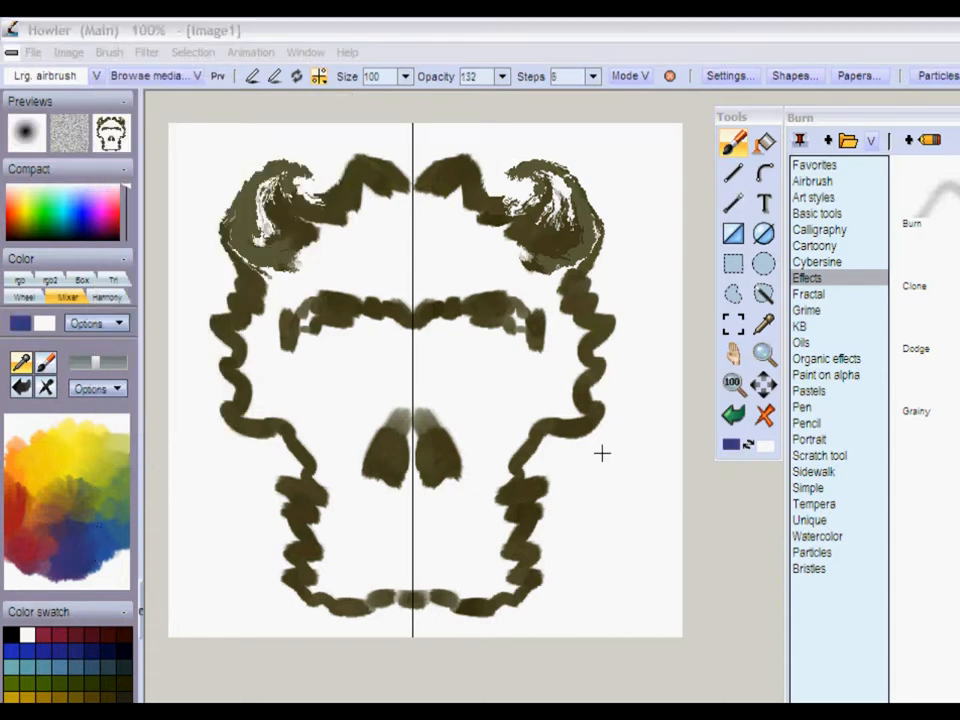
{"action": "left_click", "coordinate": [765, 414]}
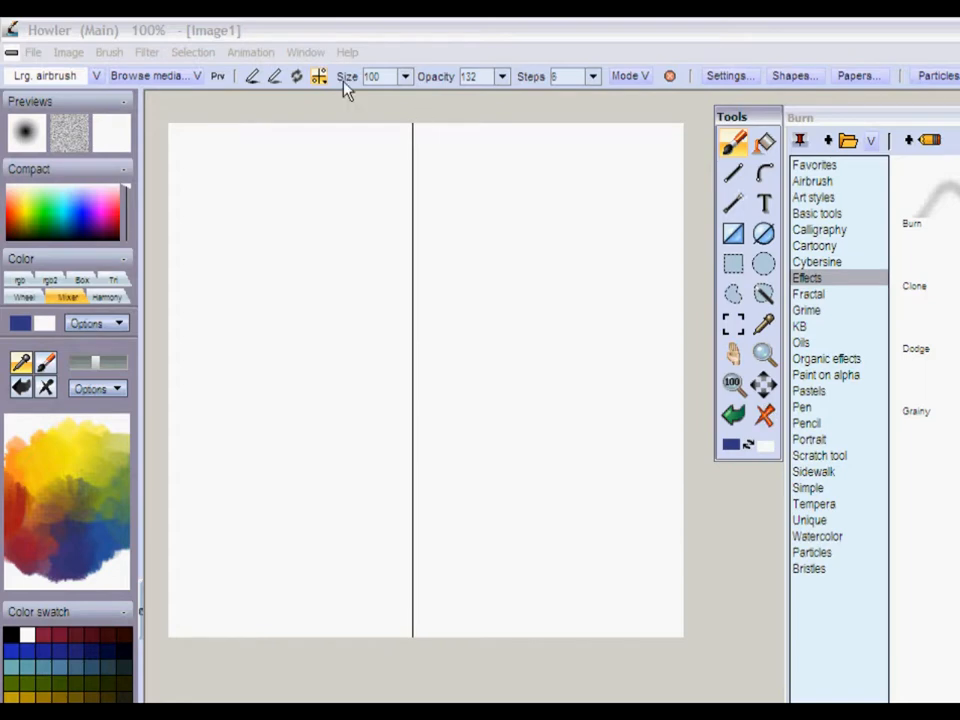
- Set the airbrush's opacity to 255 and its Steps to 109
{"action": "left_click", "coordinate": [502, 77]}
{"action": "left_click_drag", "start_coordinate": [500, 103], "coordinate": [525, 101]}
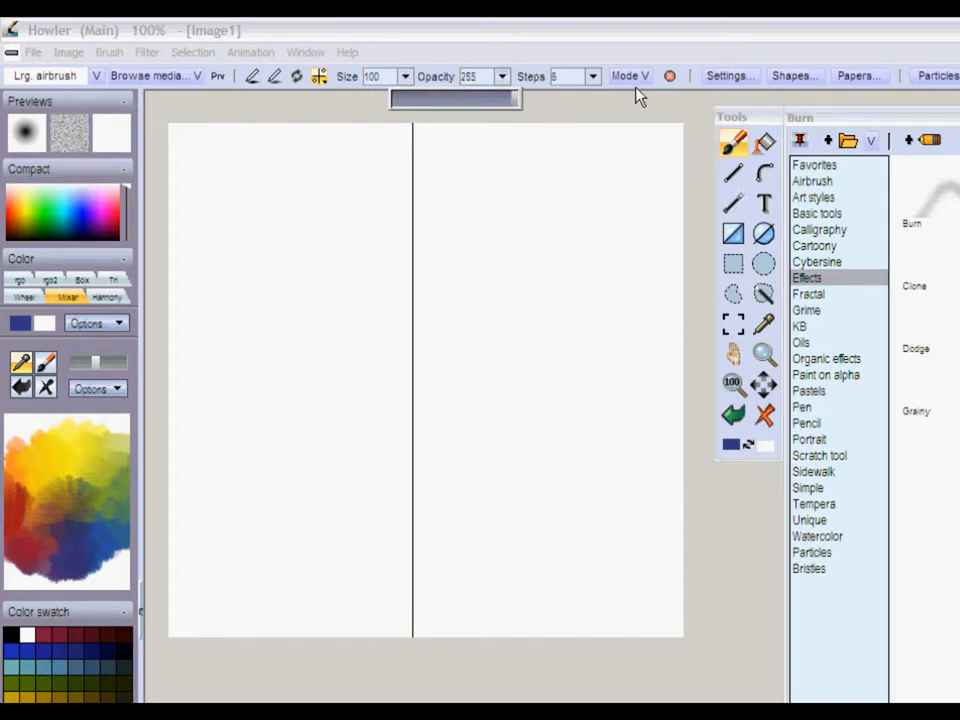
{"action": "left_click", "coordinate": [592, 78]}
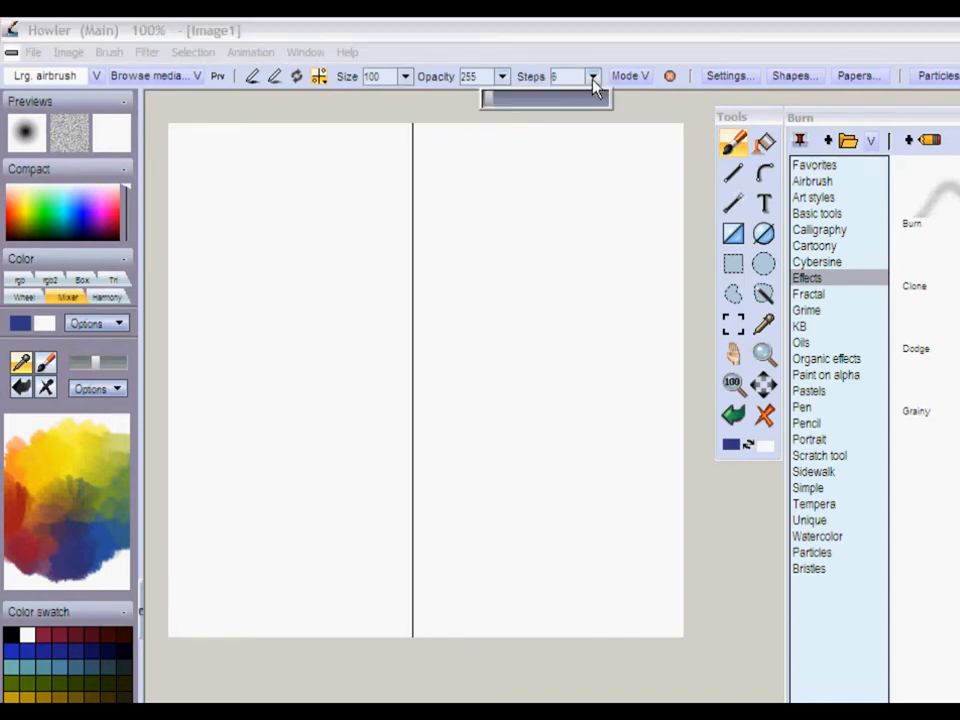
{"action": "left_click", "coordinate": [538, 100]}
- Paint two widely spaced, dotted blue strokes winding down the canvas beside the symmetry axis
{"action": "mouse_move", "coordinate": [467, 152]}
{"action": "left_mouse_down"}
{"action": "mouse_move", "coordinate": [563, 221]}
{"action": "mouse_move", "coordinate": [589, 339]}
{"action": "mouse_move", "coordinate": [540, 394]}
{"action": "mouse_move", "coordinate": [480, 437]}
{"action": "mouse_move", "coordinate": [467, 471]}
{"action": "mouse_move", "coordinate": [522, 566]}
{"action": "mouse_move", "coordinate": [486, 597]}
{"action": "left_mouse_up"}
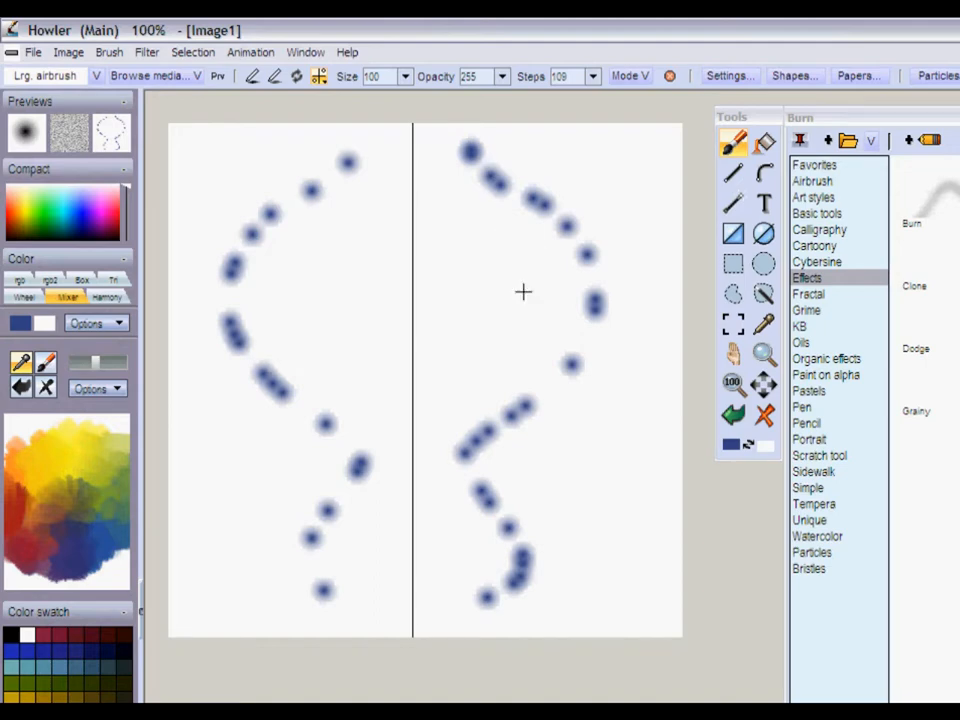
{"action": "mouse_move", "coordinate": [477, 141]}
{"action": "left_mouse_down"}
{"action": "mouse_move", "coordinate": [546, 215]}
{"action": "mouse_move", "coordinate": [599, 251]}
{"action": "mouse_move", "coordinate": [612, 301]}
{"action": "mouse_move", "coordinate": [449, 437]}
{"action": "mouse_move", "coordinate": [537, 521]}
{"action": "mouse_move", "coordinate": [486, 582]}
{"action": "left_mouse_up"}
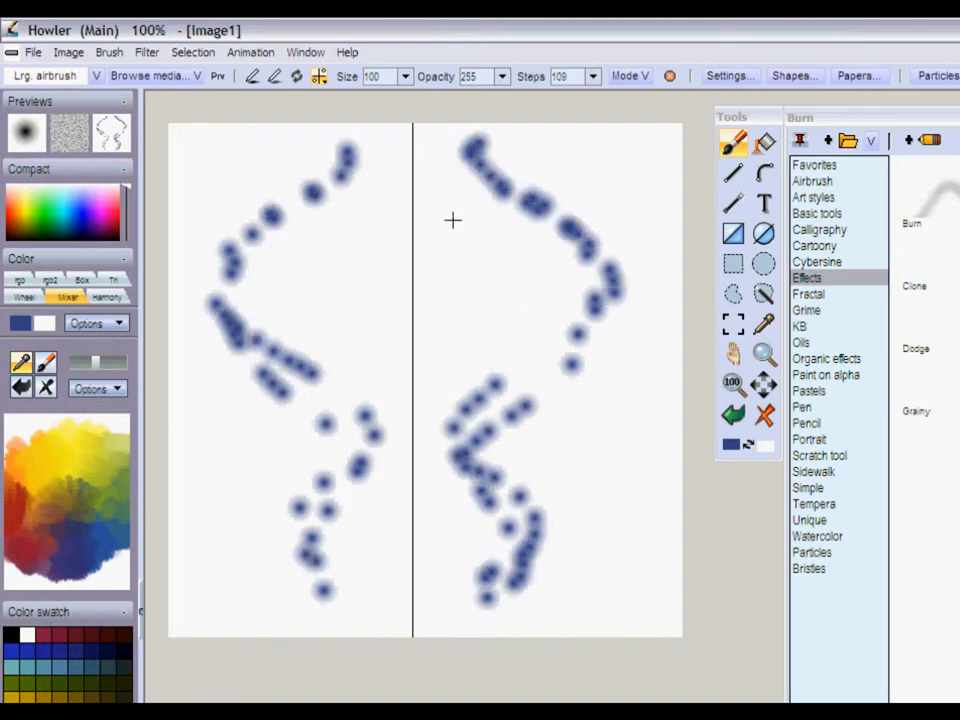
{"action": "left_click", "coordinate": [320, 78]}
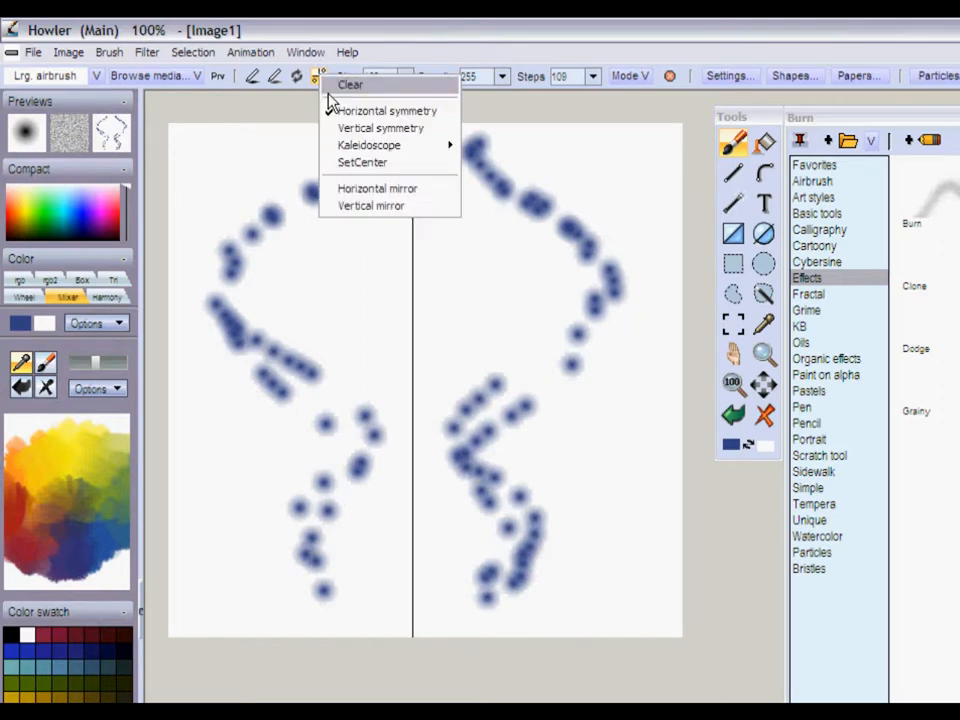
{"action": "left_click", "coordinate": [381, 163]}
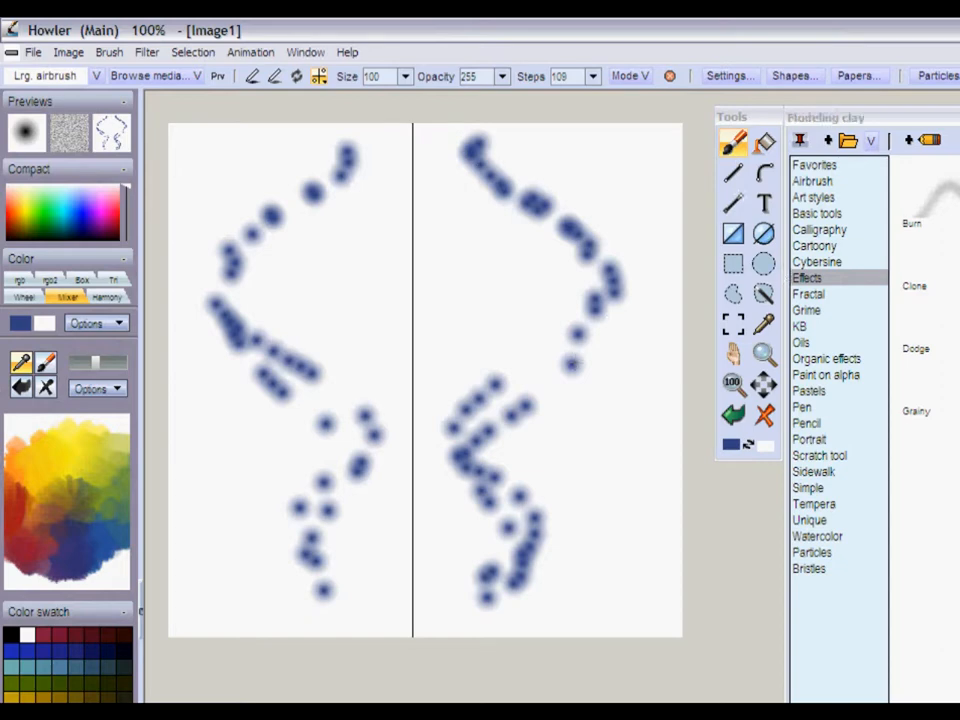
- Paint over the blue dots with the Modeling clay brush to form a mirrored face with eyes, nose and mouth
{"action": "left_click", "coordinate": [957, 212]}
{"action": "mouse_move", "coordinate": [456, 143]}
{"action": "left_mouse_down"}
{"action": "mouse_move", "coordinate": [492, 192]}
{"action": "mouse_move", "coordinate": [515, 197]}
{"action": "mouse_move", "coordinate": [565, 249]}
{"action": "mouse_move", "coordinate": [602, 259]}
{"action": "mouse_move", "coordinate": [604, 308]}
{"action": "mouse_move", "coordinate": [568, 317]}
{"action": "mouse_move", "coordinate": [568, 360]}
{"action": "mouse_move", "coordinate": [608, 343]}
{"action": "mouse_move", "coordinate": [572, 345]}
{"action": "mouse_move", "coordinate": [528, 397]}
{"action": "mouse_move", "coordinate": [526, 363]}
{"action": "mouse_move", "coordinate": [566, 376]}
{"action": "mouse_move", "coordinate": [537, 415]}
{"action": "mouse_move", "coordinate": [519, 388]}
{"action": "left_mouse_up"}
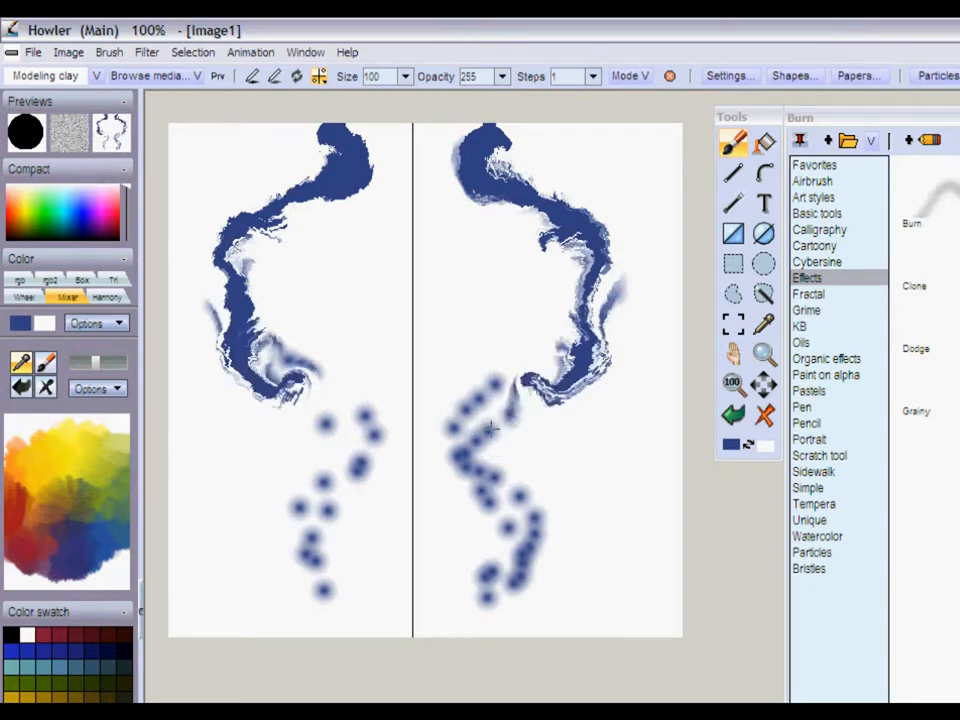
{"action": "mouse_move", "coordinate": [485, 425]}
{"action": "left_mouse_down"}
{"action": "mouse_move", "coordinate": [436, 464]}
{"action": "mouse_move", "coordinate": [427, 307]}
{"action": "mouse_move", "coordinate": [494, 406]}
{"action": "mouse_move", "coordinate": [542, 416]}
{"action": "mouse_move", "coordinate": [559, 470]}
{"action": "mouse_move", "coordinate": [548, 459]}
{"action": "mouse_move", "coordinate": [572, 486]}
{"action": "left_mouse_up"}
{"action": "mouse_move", "coordinate": [452, 232]}
{"action": "left_mouse_down"}
{"action": "mouse_move", "coordinate": [467, 281]}
{"action": "mouse_move", "coordinate": [532, 289]}
{"action": "mouse_move", "coordinate": [514, 240]}
{"action": "mouse_move", "coordinate": [455, 215]}
{"action": "mouse_move", "coordinate": [470, 230]}
{"action": "left_mouse_up"}
{"action": "mouse_move", "coordinate": [540, 500]}
{"action": "left_mouse_down"}
{"action": "mouse_move", "coordinate": [512, 528]}
{"action": "mouse_move", "coordinate": [442, 461]}
{"action": "mouse_move", "coordinate": [459, 485]}
{"action": "mouse_move", "coordinate": [530, 531]}
{"action": "mouse_move", "coordinate": [537, 592]}
{"action": "mouse_move", "coordinate": [524, 476]}
{"action": "left_mouse_up"}
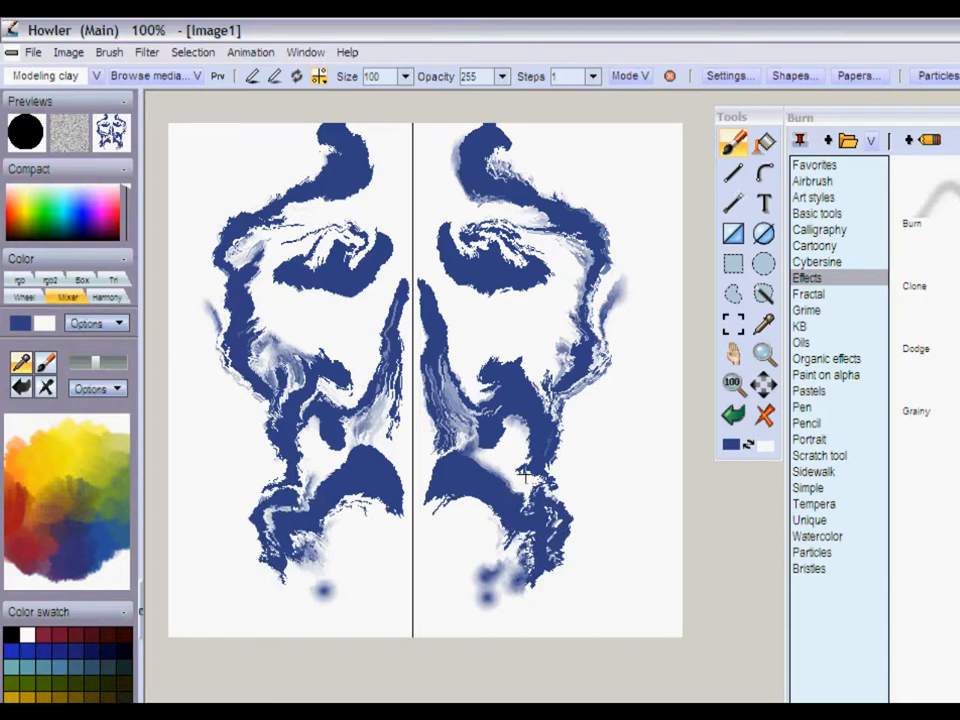
- Turn horizontal symmetry off, then enable vertical and horizontal symmetry together
{"action": "left_click", "coordinate": [319, 76]}
{"action": "left_click", "coordinate": [370, 106]}
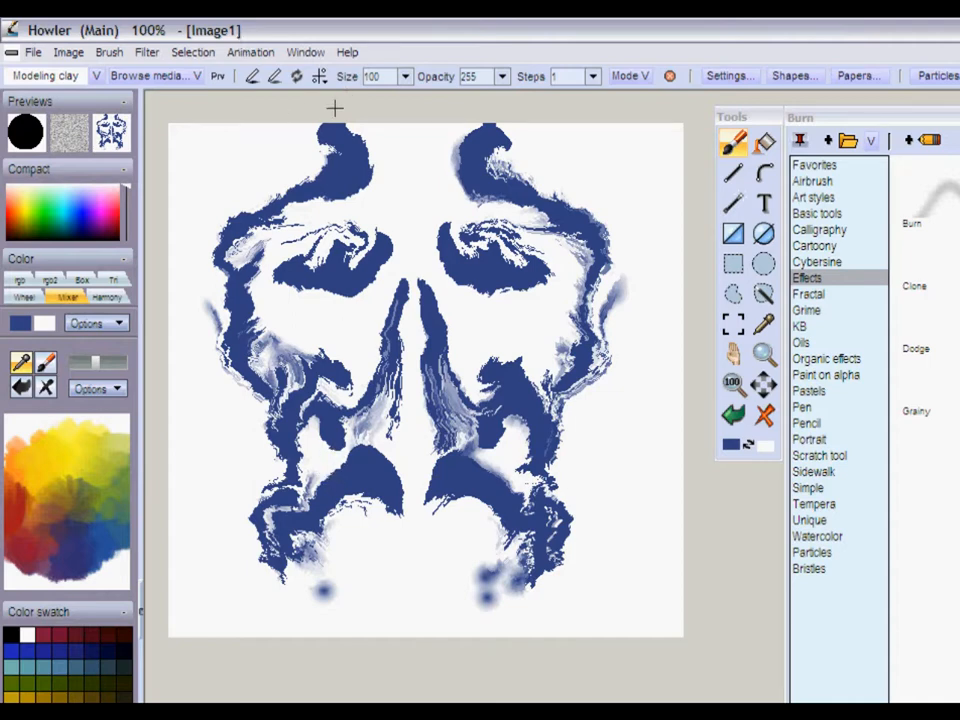
{"action": "left_click", "coordinate": [320, 78]}
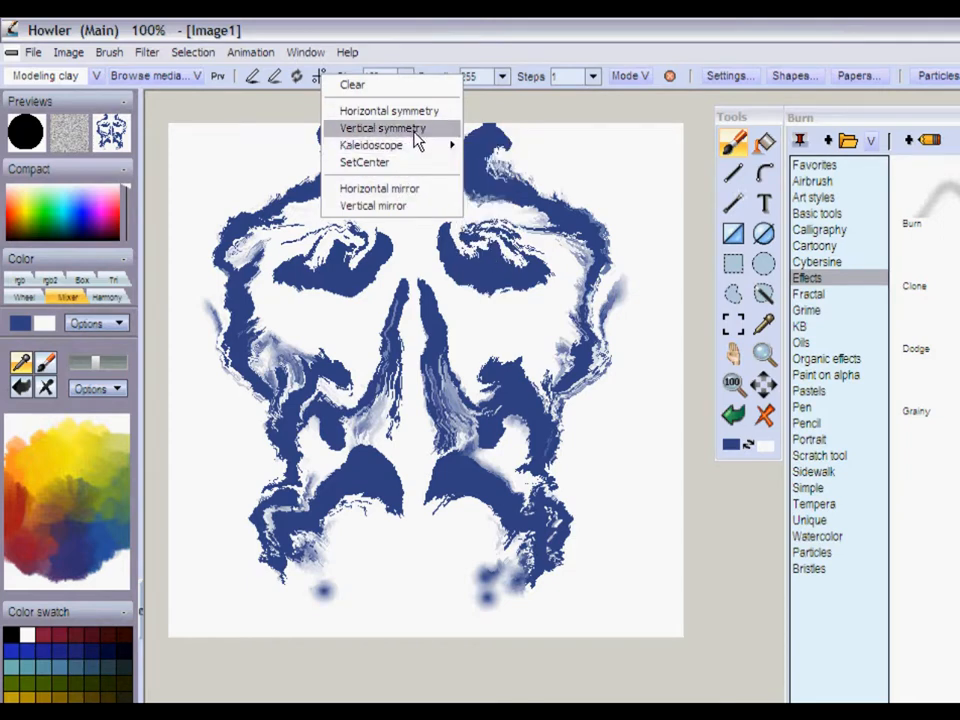
{"action": "left_click", "coordinate": [418, 131]}
{"action": "left_click", "coordinate": [319, 77]}
{"action": "left_click", "coordinate": [371, 110]}
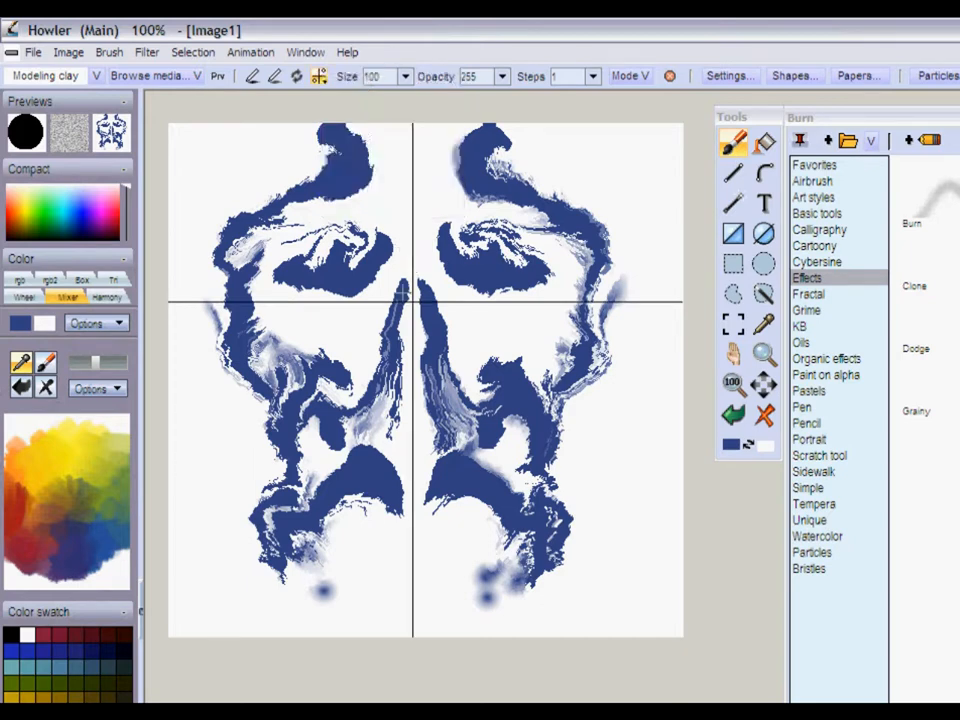
- Pick red from the mixer palette and paint curling strokes mirrored across both axes over the blue face
{"action": "left_click", "coordinate": [20, 520]}
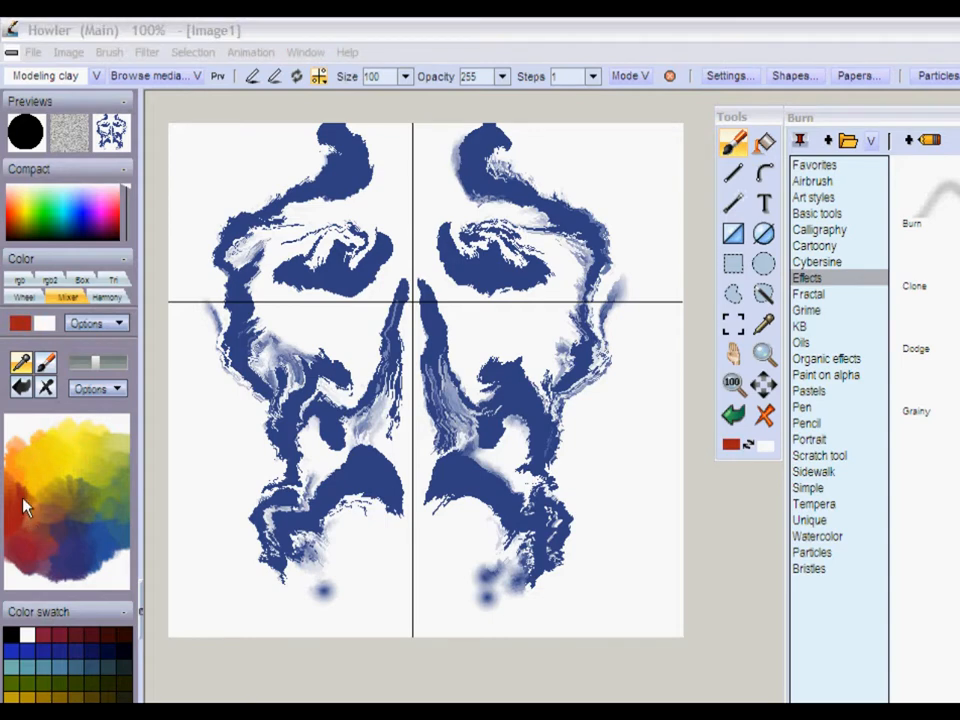
{"action": "mouse_move", "coordinate": [495, 364]}
{"action": "left_mouse_down"}
{"action": "mouse_move", "coordinate": [529, 317]}
{"action": "mouse_move", "coordinate": [572, 215]}
{"action": "mouse_move", "coordinate": [640, 225]}
{"action": "mouse_move", "coordinate": [525, 174]}
{"action": "mouse_move", "coordinate": [628, 195]}
{"action": "mouse_move", "coordinate": [657, 264]}
{"action": "mouse_move", "coordinate": [630, 298]}
{"action": "mouse_move", "coordinate": [480, 230]}
{"action": "mouse_move", "coordinate": [450, 200]}
{"action": "mouse_move", "coordinate": [403, 218]}
{"action": "left_mouse_up"}
- Move the symmetry center down to the area between the face's nose and mouth
{"action": "left_click", "coordinate": [318, 76]}
{"action": "left_click", "coordinate": [385, 166]}
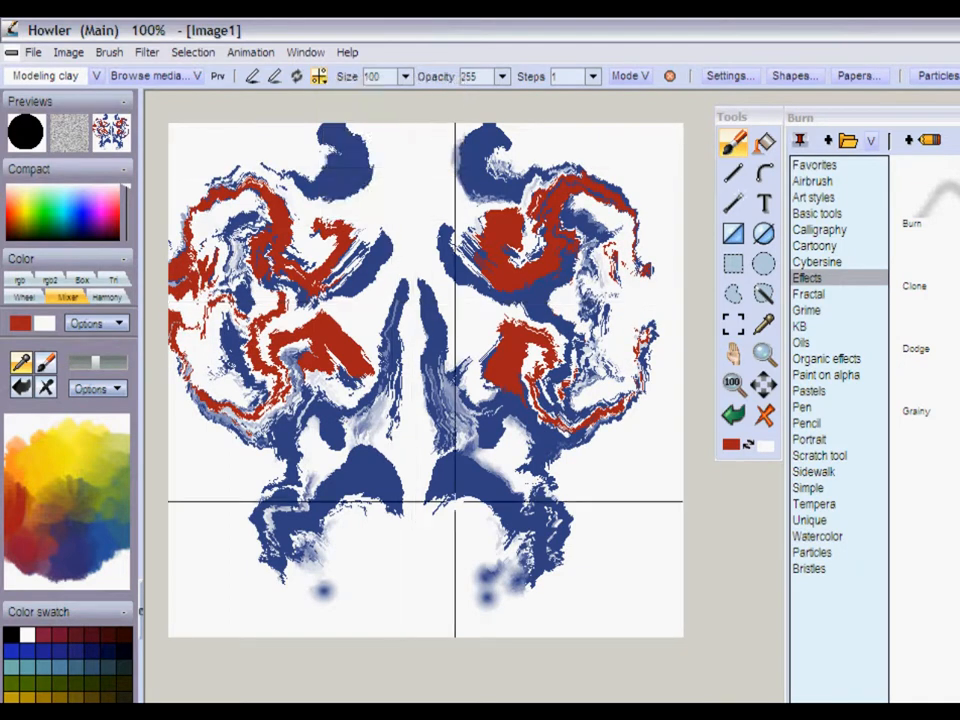
{"action": "left_click", "coordinate": [415, 452]}
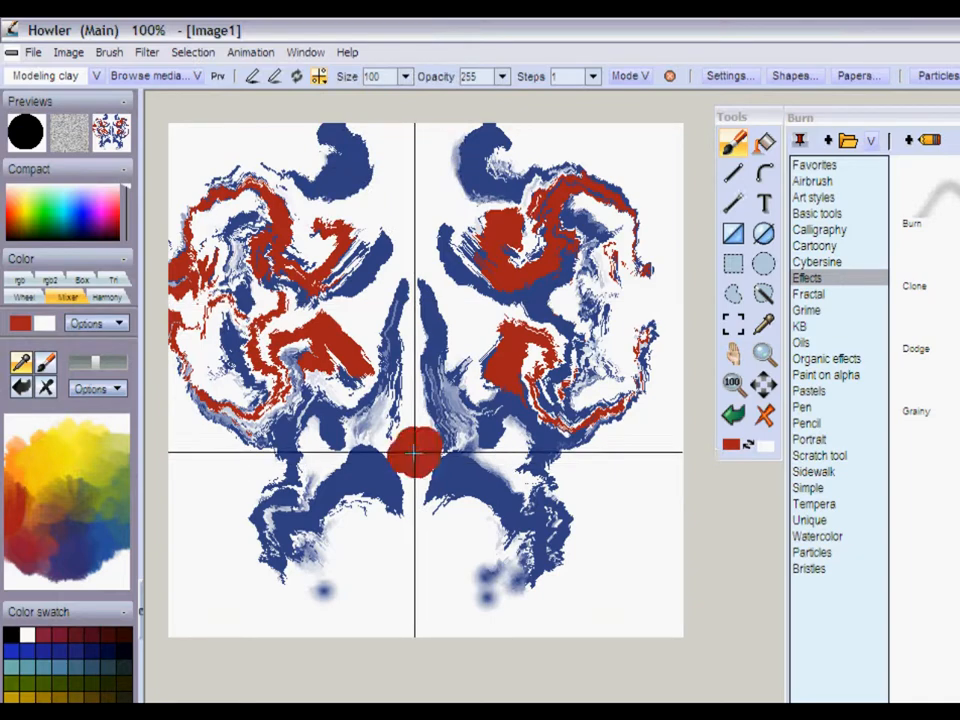
- Pick yellow from the mixer palette and paint strokes mirrored across the horizontal axis over the lower face, undoing the first attempt before repainting
{"action": "left_click", "coordinate": [47, 474]}
{"action": "mouse_move", "coordinate": [502, 410]}
{"action": "left_mouse_down"}
{"action": "mouse_move", "coordinate": [492, 398]}
{"action": "mouse_move", "coordinate": [471, 407]}
{"action": "mouse_move", "coordinate": [512, 315]}
{"action": "mouse_move", "coordinate": [543, 428]}
{"action": "mouse_move", "coordinate": [512, 320]}
{"action": "mouse_move", "coordinate": [530, 430]}
{"action": "left_mouse_up"}
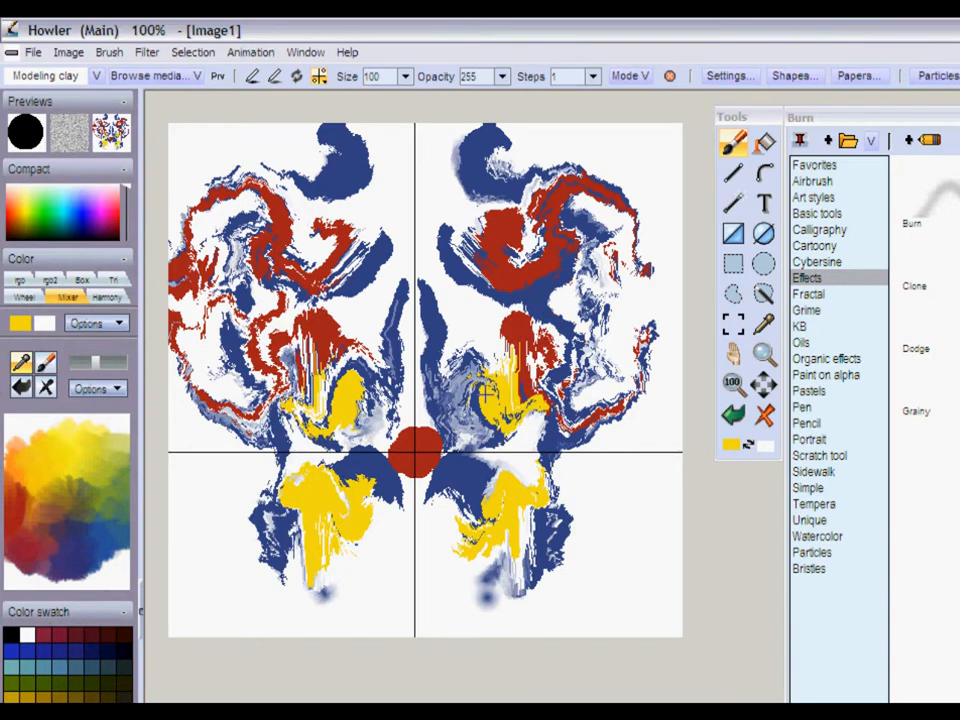
{"action": "key", "text": "ctrl+z"}
{"action": "key", "text": "ctrl+z"}
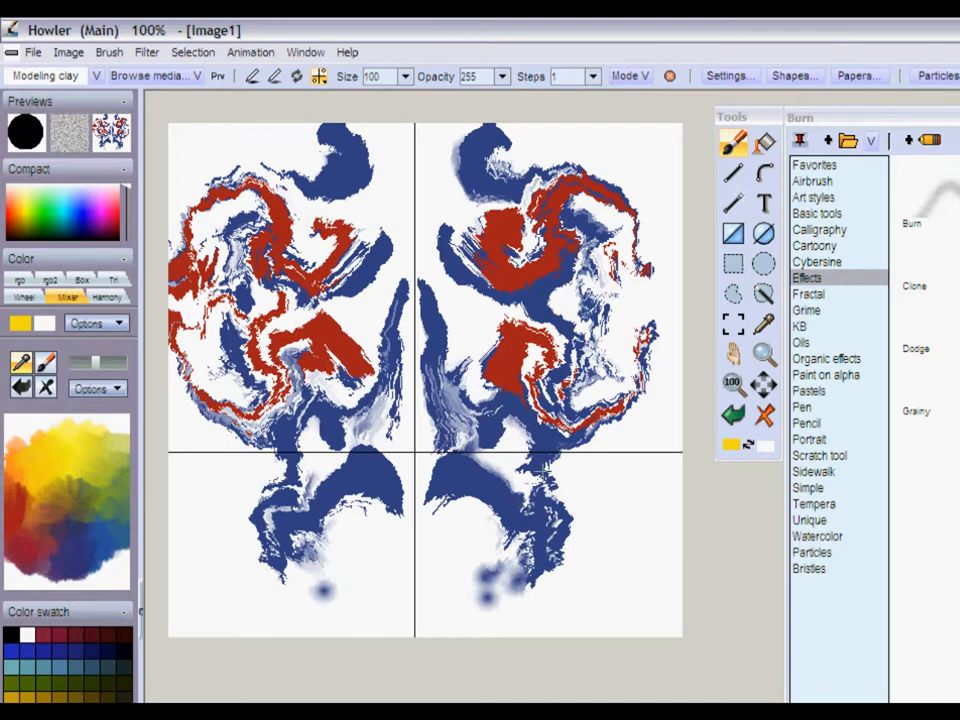
{"action": "mouse_move", "coordinate": [497, 469]}
{"action": "left_mouse_down"}
{"action": "mouse_move", "coordinate": [476, 448]}
{"action": "mouse_move", "coordinate": [478, 345]}
{"action": "mouse_move", "coordinate": [470, 420]}
{"action": "mouse_move", "coordinate": [462, 414]}
{"action": "mouse_move", "coordinate": [606, 443]}
{"action": "mouse_move", "coordinate": [537, 391]}
{"action": "left_mouse_up"}
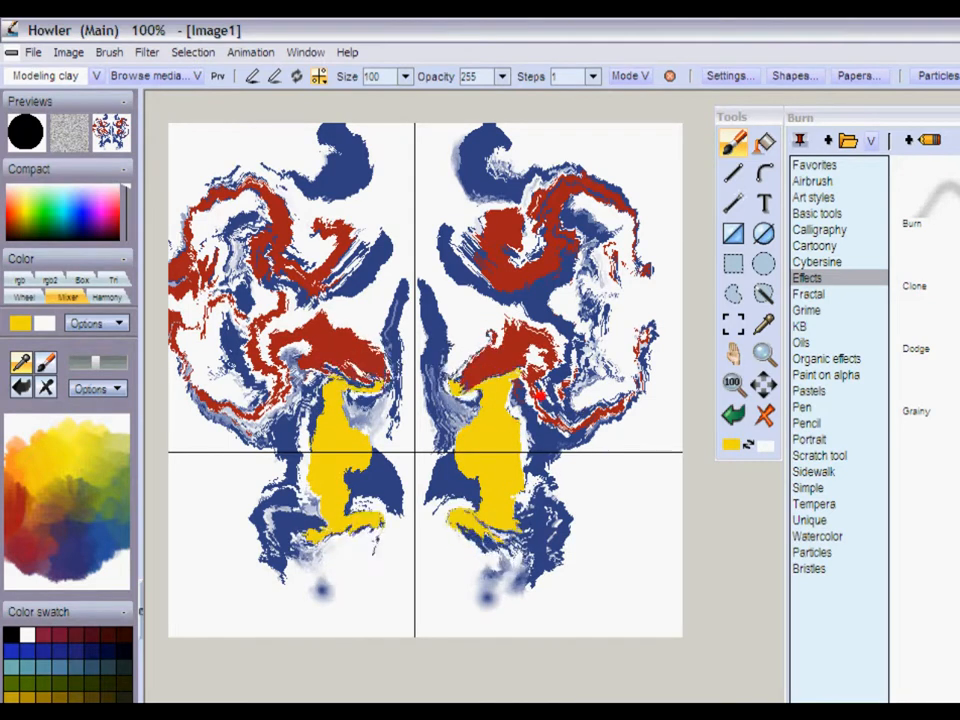
- Switch the symmetry to a 9-way kaleidoscope and paint sweeping yellow strokes that repeat around its center
{"action": "left_click", "coordinate": [319, 80]}
{"action": "mouse_move", "coordinate": [442, 157]}
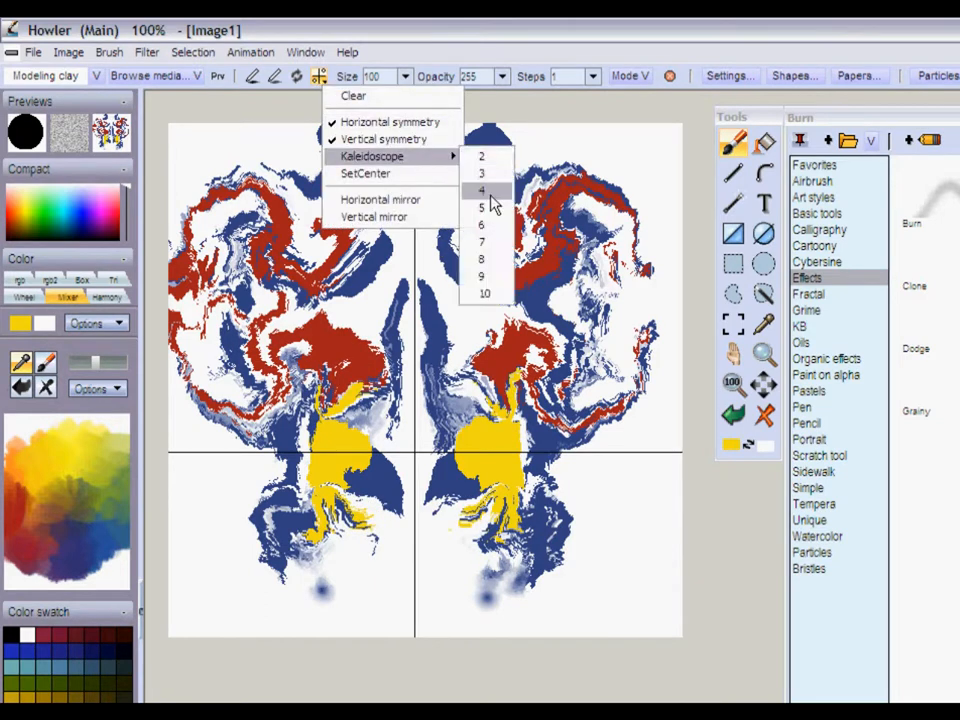
{"action": "left_click", "coordinate": [483, 276]}
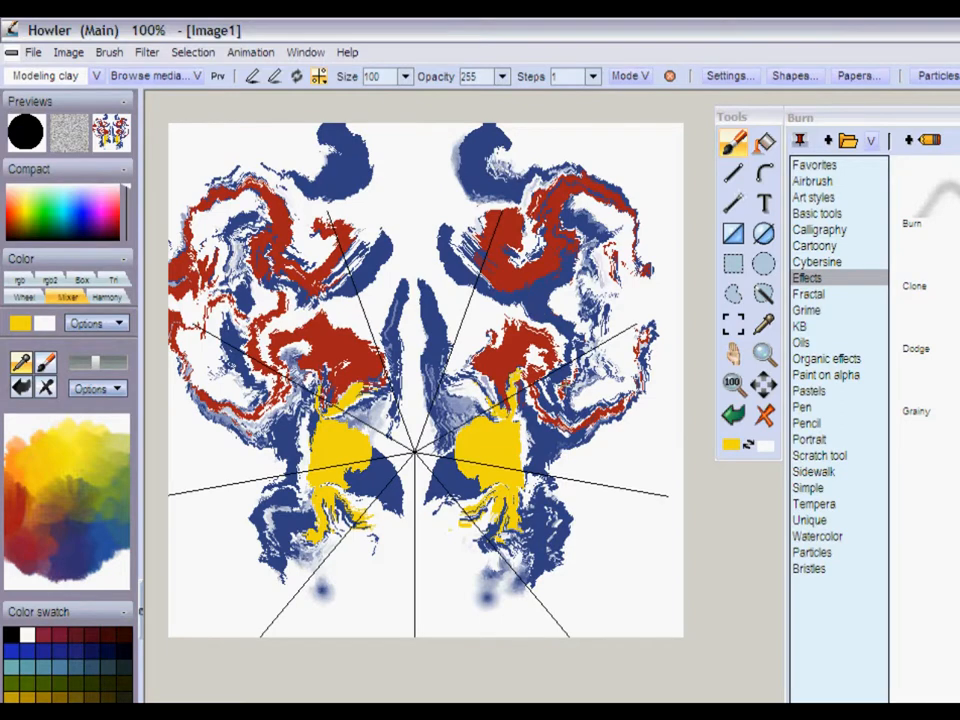
{"action": "left_click", "coordinate": [460, 335]}
{"action": "mouse_move", "coordinate": [514, 351]}
{"action": "left_mouse_down"}
{"action": "mouse_move", "coordinate": [450, 280]}
{"action": "mouse_move", "coordinate": [433, 286]}
{"action": "mouse_move", "coordinate": [489, 311]}
{"action": "mouse_move", "coordinate": [621, 332]}
{"action": "mouse_move", "coordinate": [600, 352]}
{"action": "left_mouse_up"}
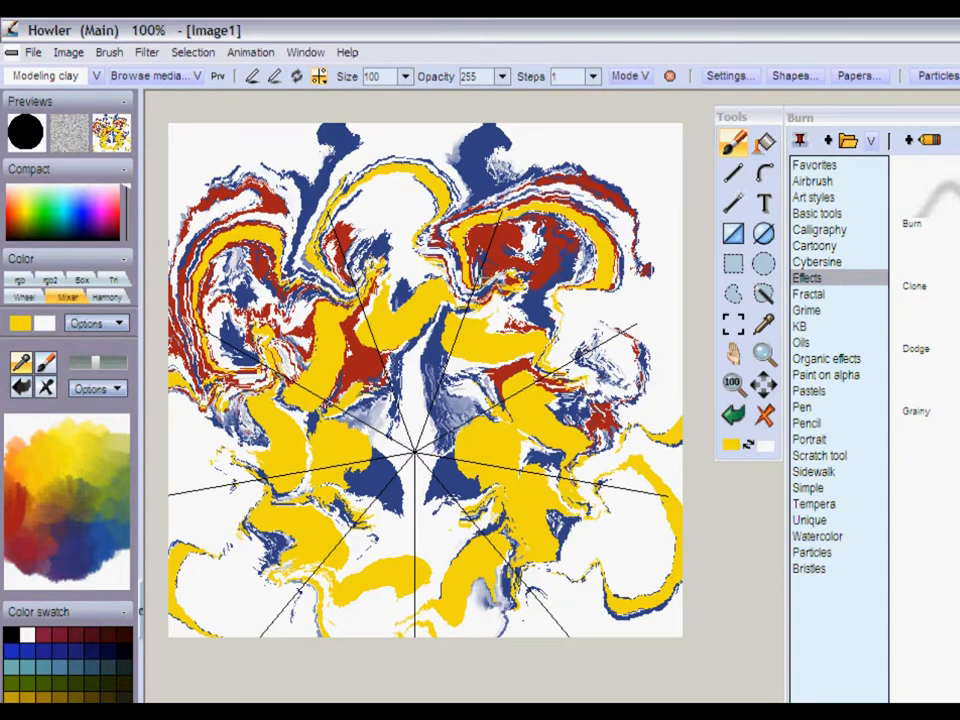
- Pick olive green from the mixer palette and paint kaleidoscope strokes over the yellow close around the symmetry center
{"action": "left_click", "coordinate": [97, 478]}
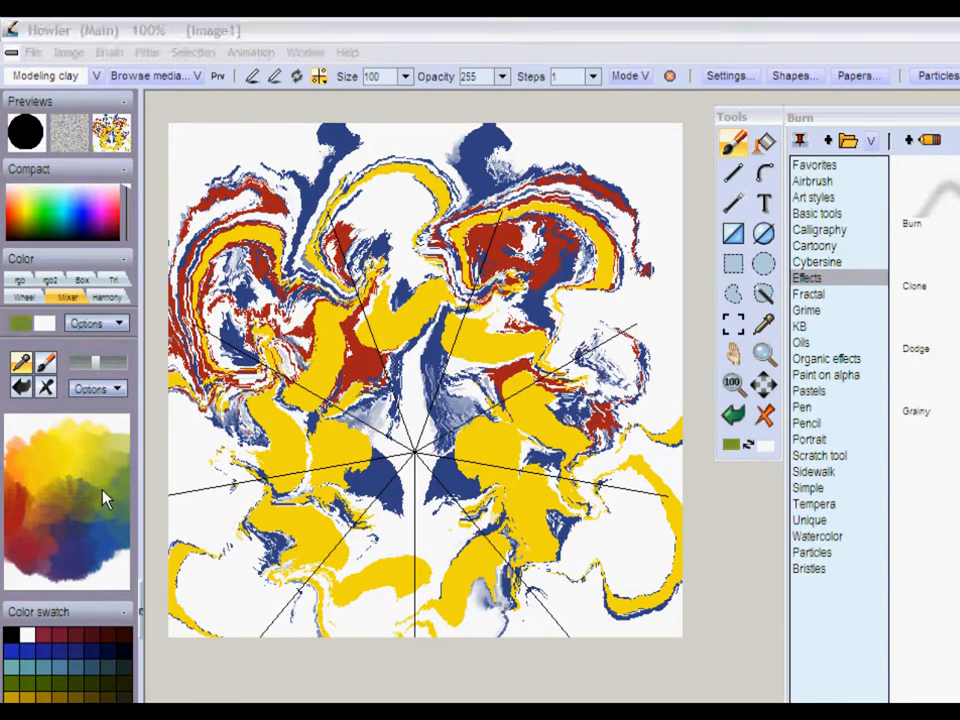
{"action": "mouse_move", "coordinate": [415, 405]}
{"action": "left_mouse_down"}
{"action": "mouse_move", "coordinate": [452, 333]}
{"action": "mouse_move", "coordinate": [500, 362]}
{"action": "mouse_move", "coordinate": [465, 325]}
{"action": "left_mouse_up"}
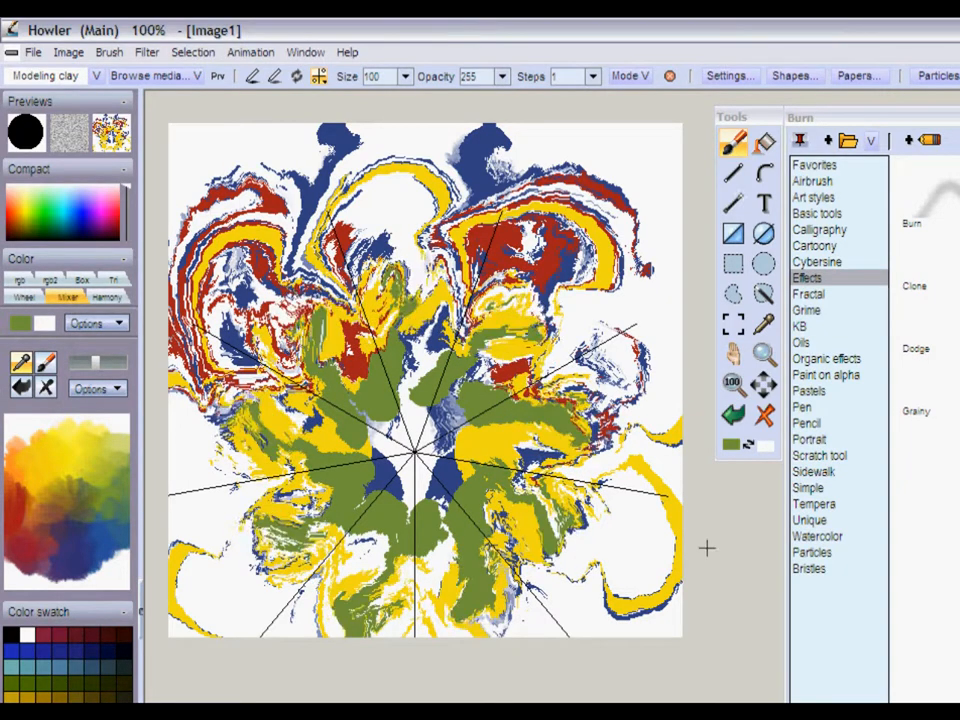